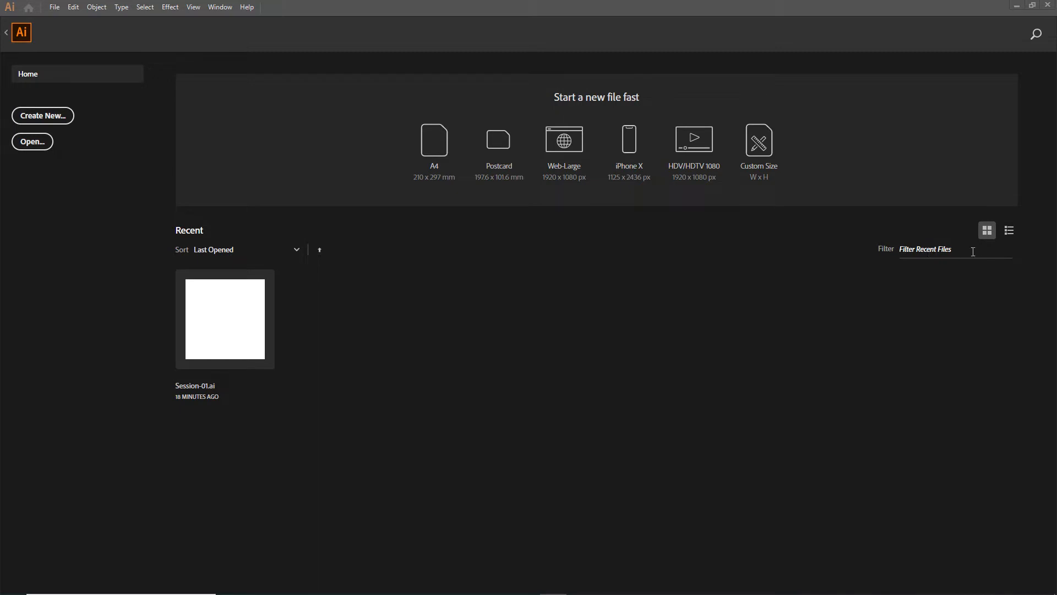
# Step: Show the recent files as a list, and return to the thumbnail view
pyautogui.click(991, 240)
pyautogui.click(1009, 233)
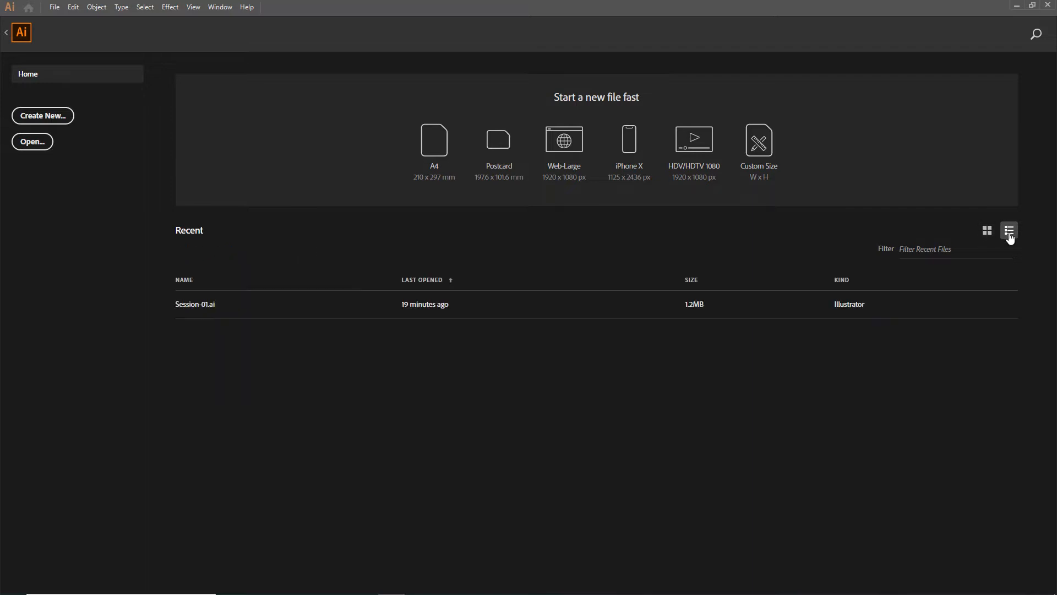
pyautogui.click(987, 233)
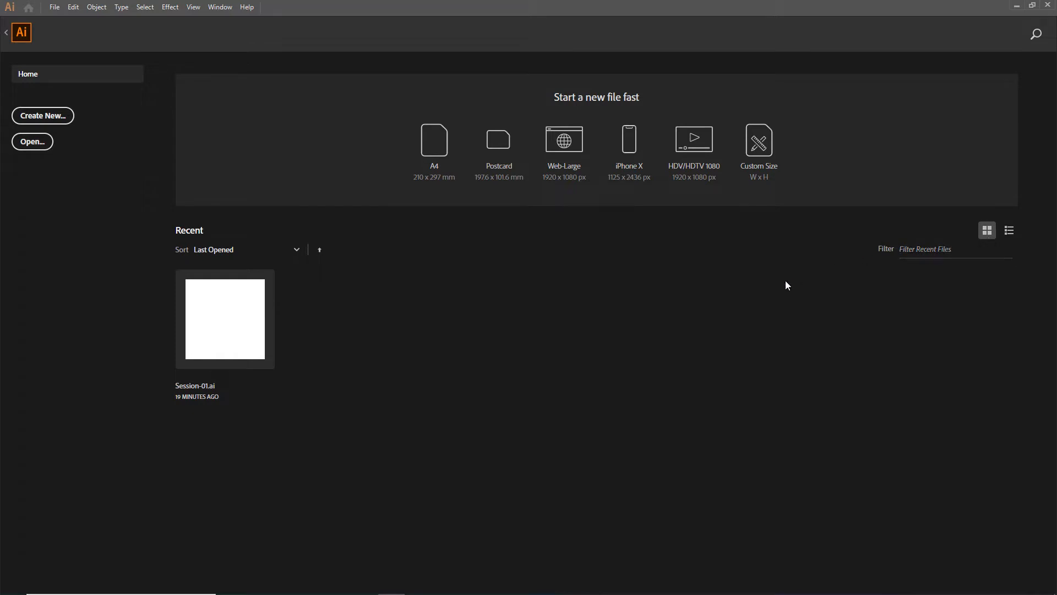
# Step: Start a new document and examine the blank presets for Mobile, Web, Print and Film & Video
pyautogui.click(60, 125)
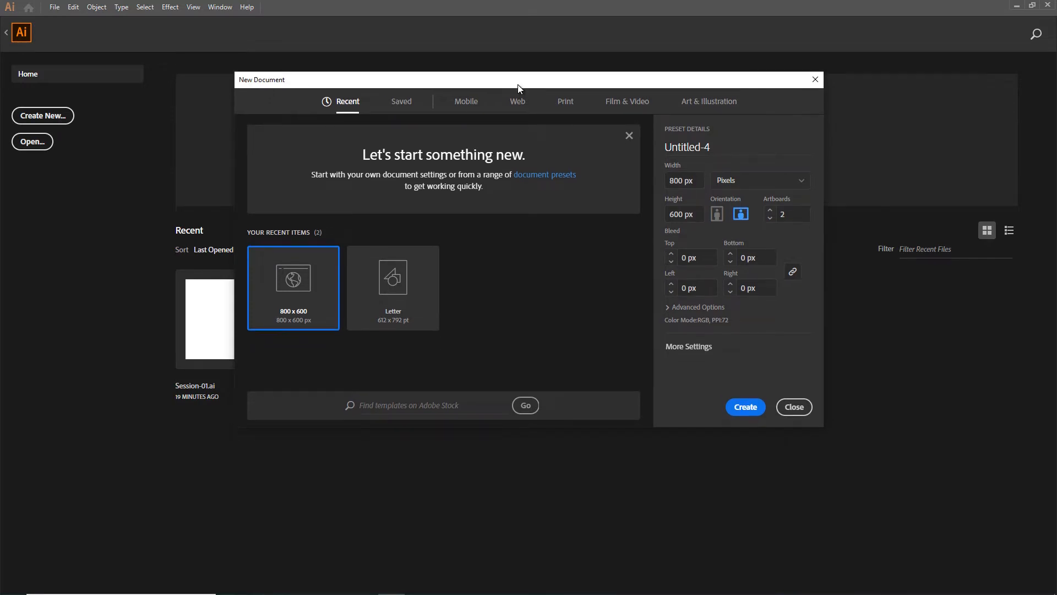
pyautogui.click(401, 103)
pyautogui.click(471, 107)
pyautogui.click(517, 105)
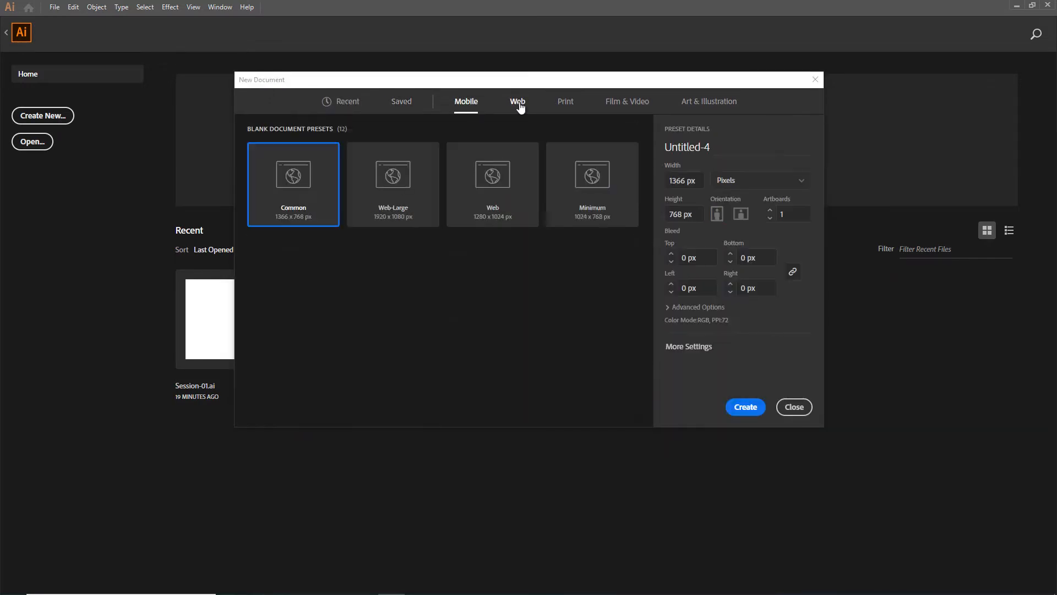
pyautogui.click(567, 108)
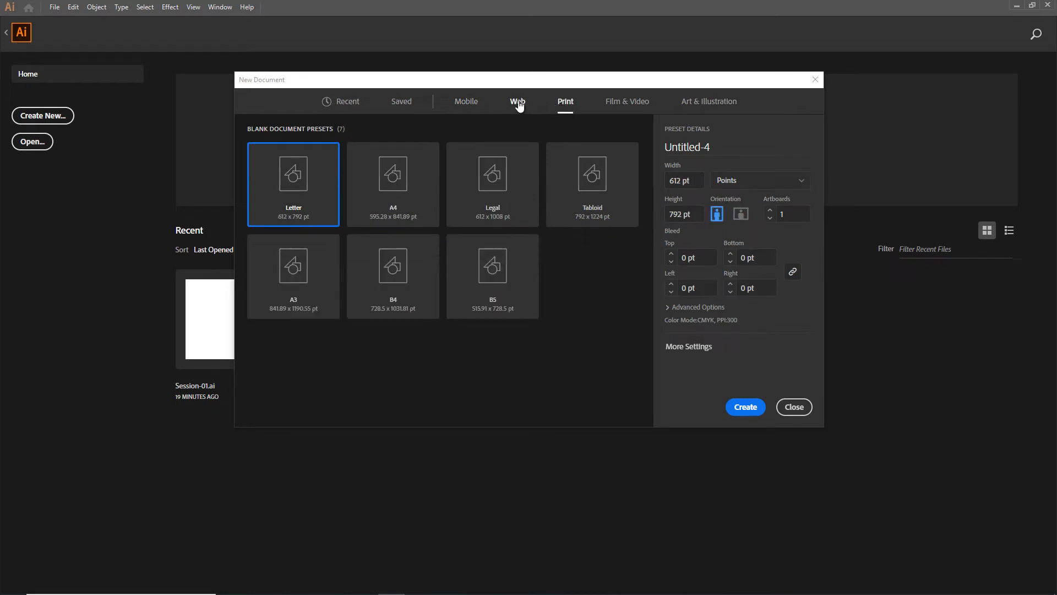
pyautogui.click(516, 105)
pyautogui.click(568, 109)
pyautogui.click(631, 104)
# Step: Choose the 800 x 600 web preset and name the document Session-01, with pixels as the unit
pyautogui.click(515, 105)
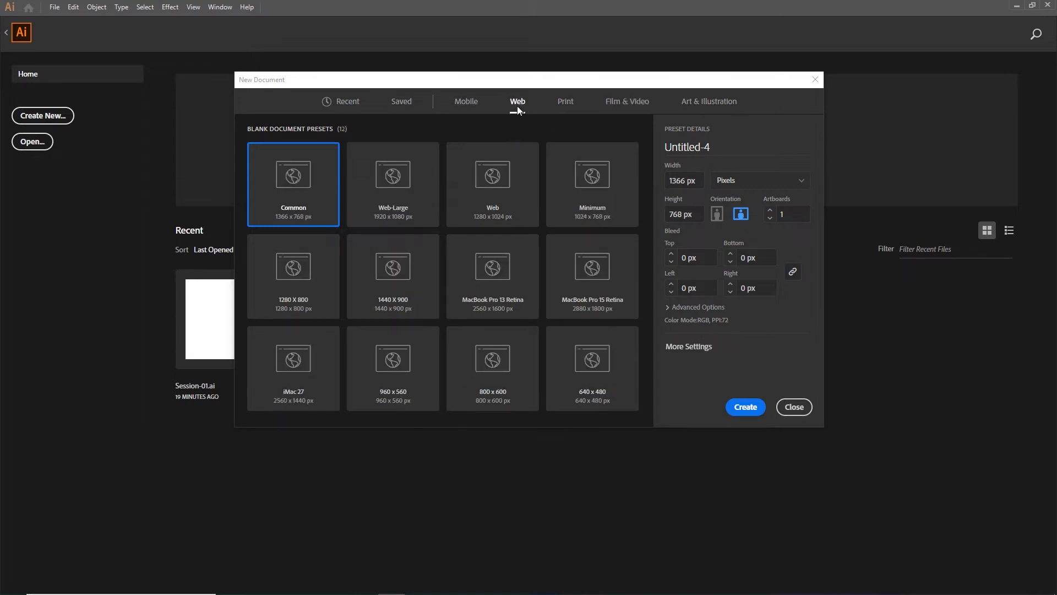
pyautogui.click(493, 380)
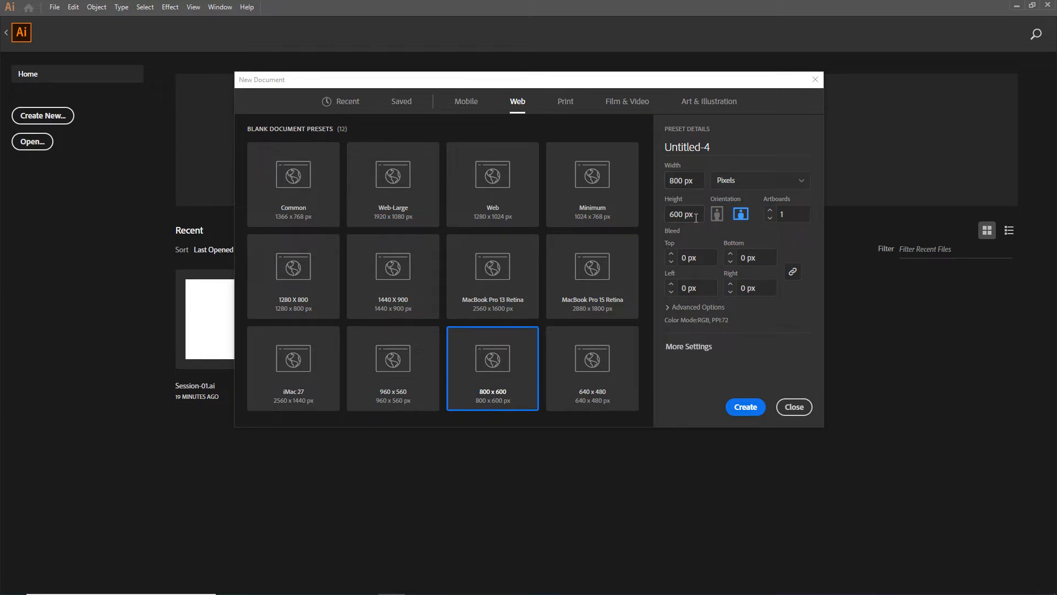
pyautogui.click(715, 147)
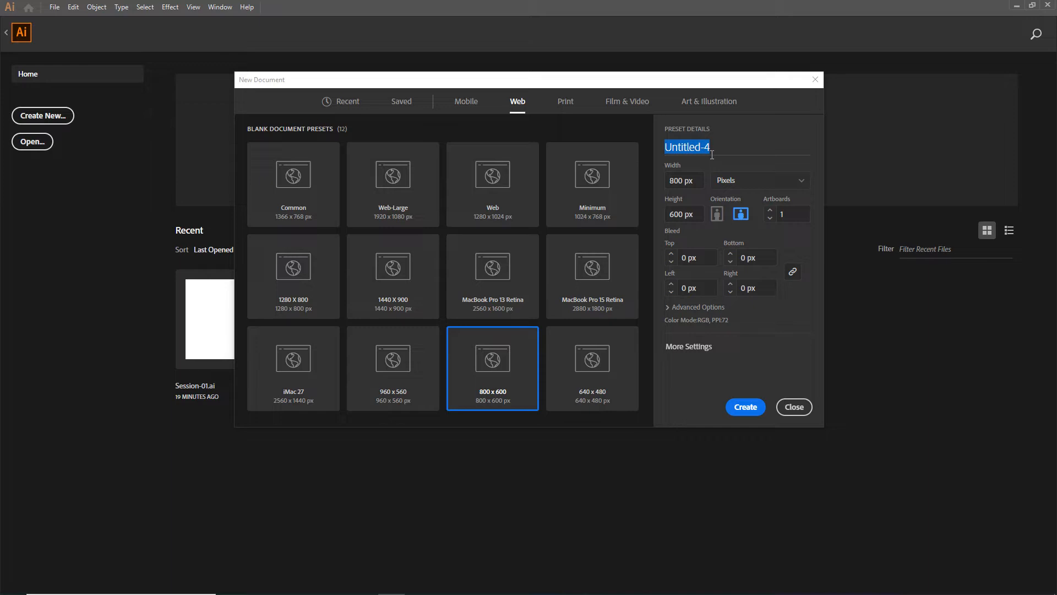
pyautogui.write('Session-01')
pyautogui.click(768, 182)
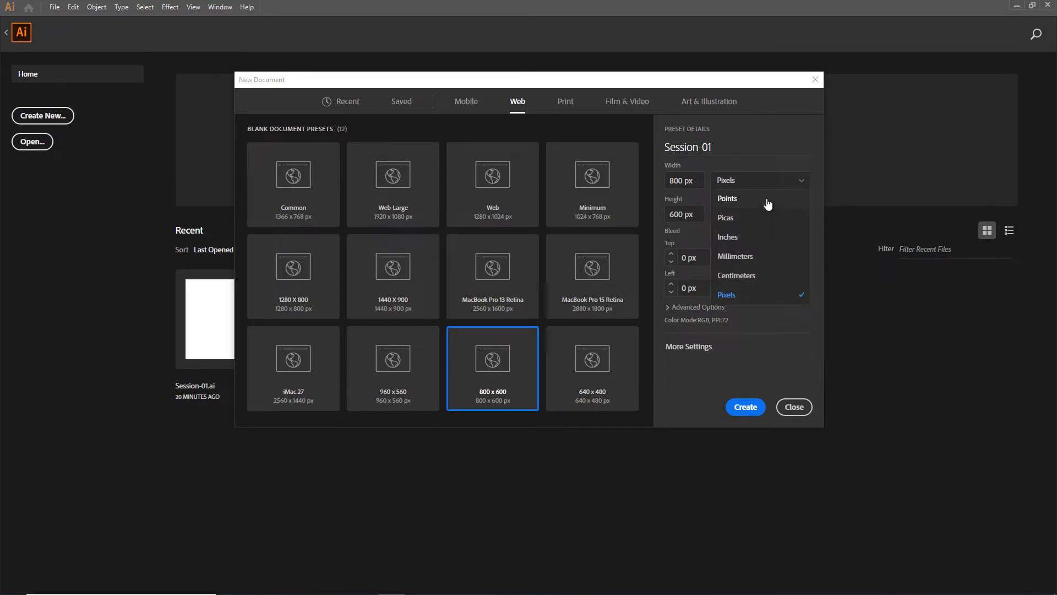
pyautogui.click(765, 295)
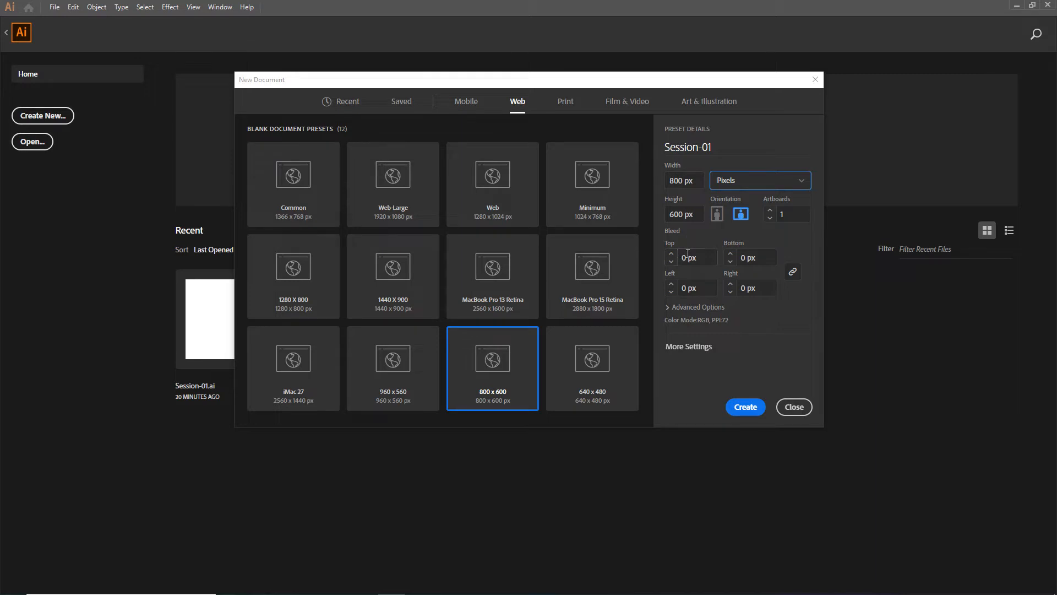
# Step: Create the document with RGB Color mode, Screen (72 ppi) raster effects and the Default preview mode
pyautogui.click(695, 307)
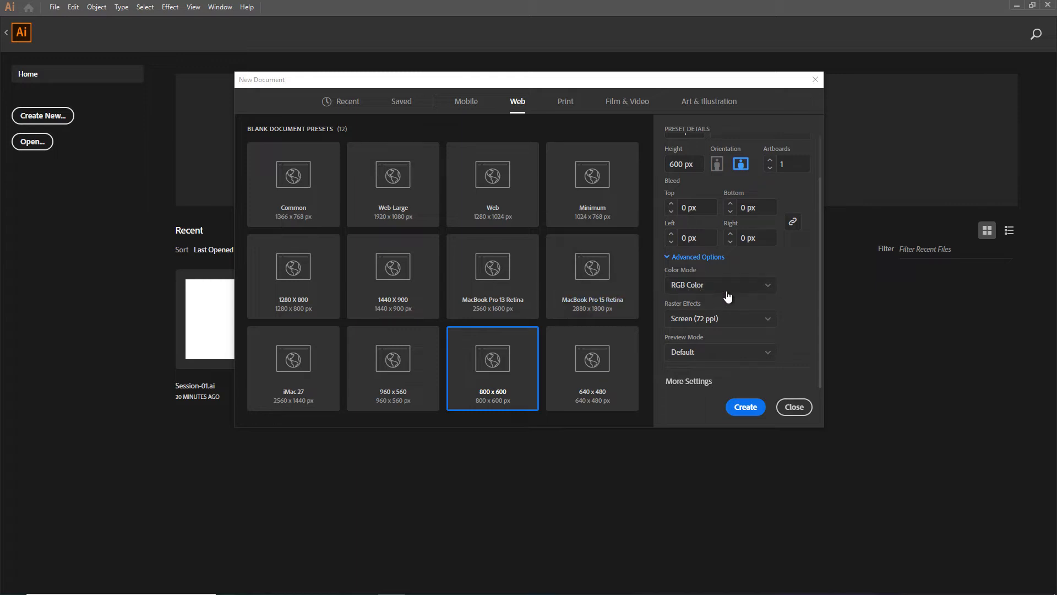
pyautogui.click(759, 288)
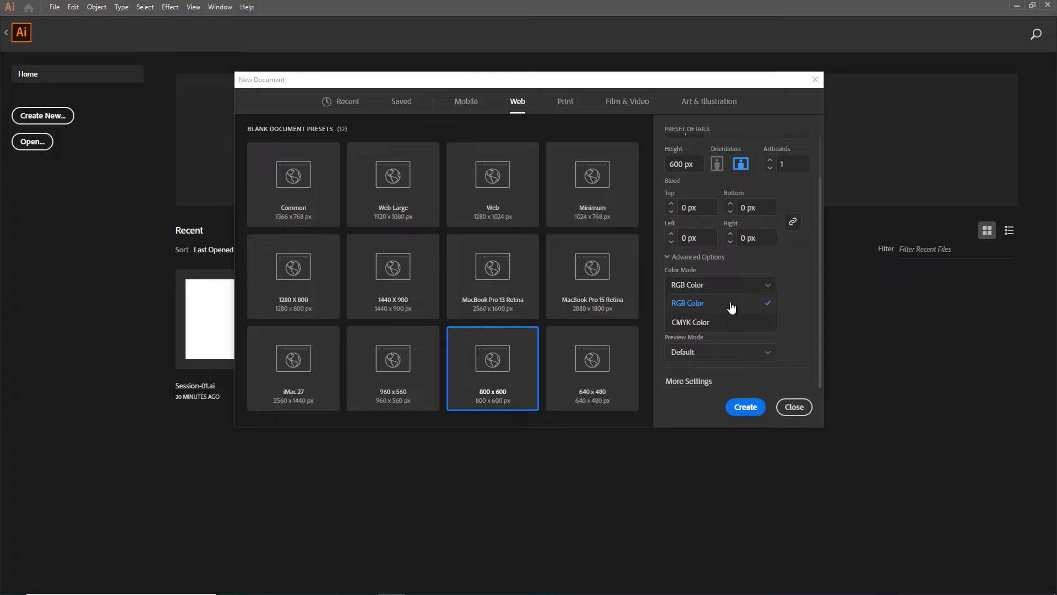
pyautogui.click(735, 304)
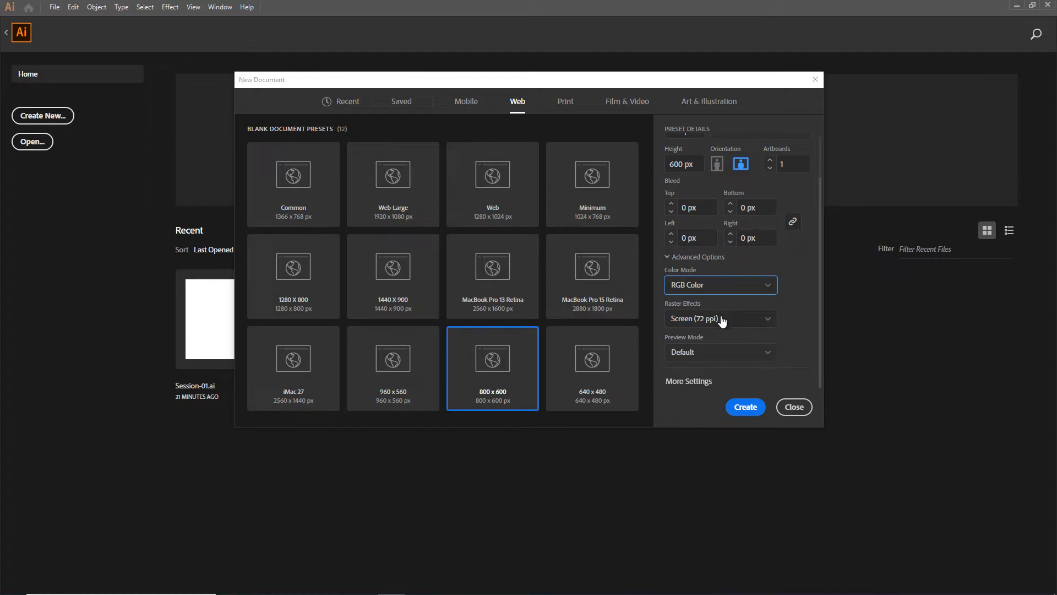
pyautogui.click(749, 324)
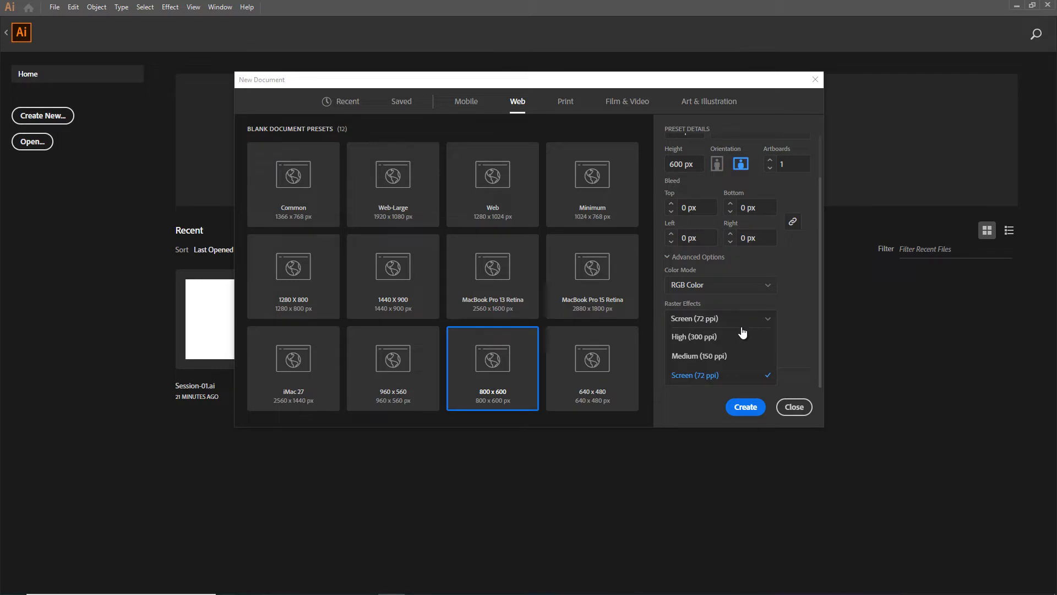
pyautogui.click(715, 378)
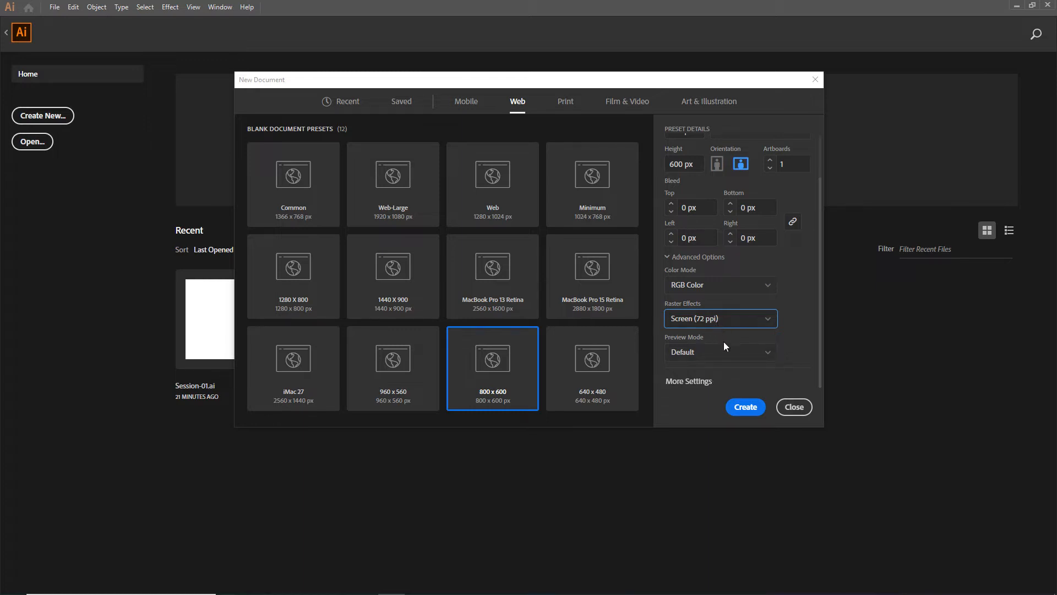
pyautogui.click(726, 357)
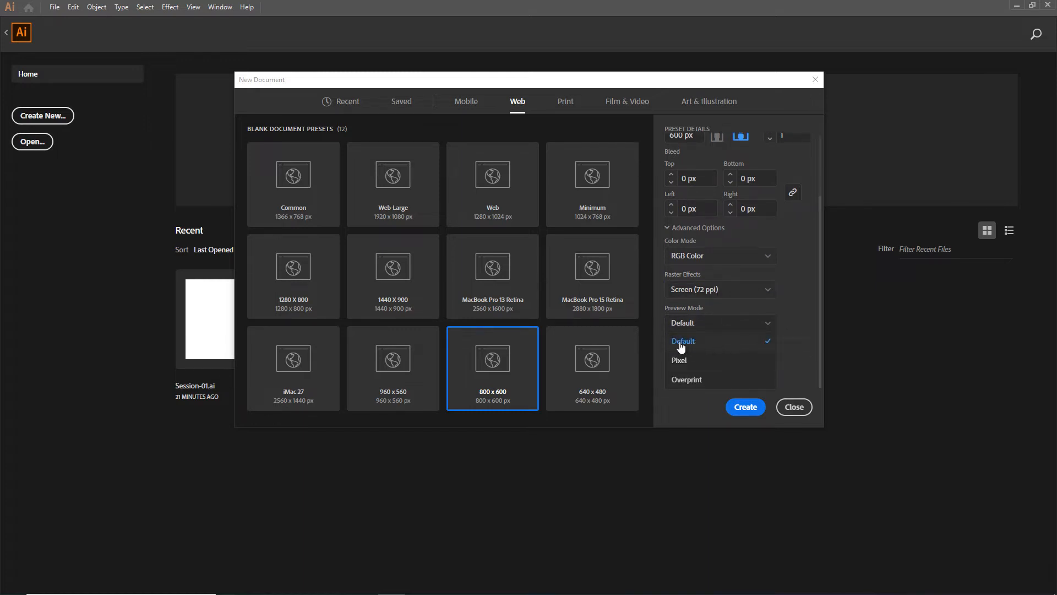
pyautogui.click(676, 323)
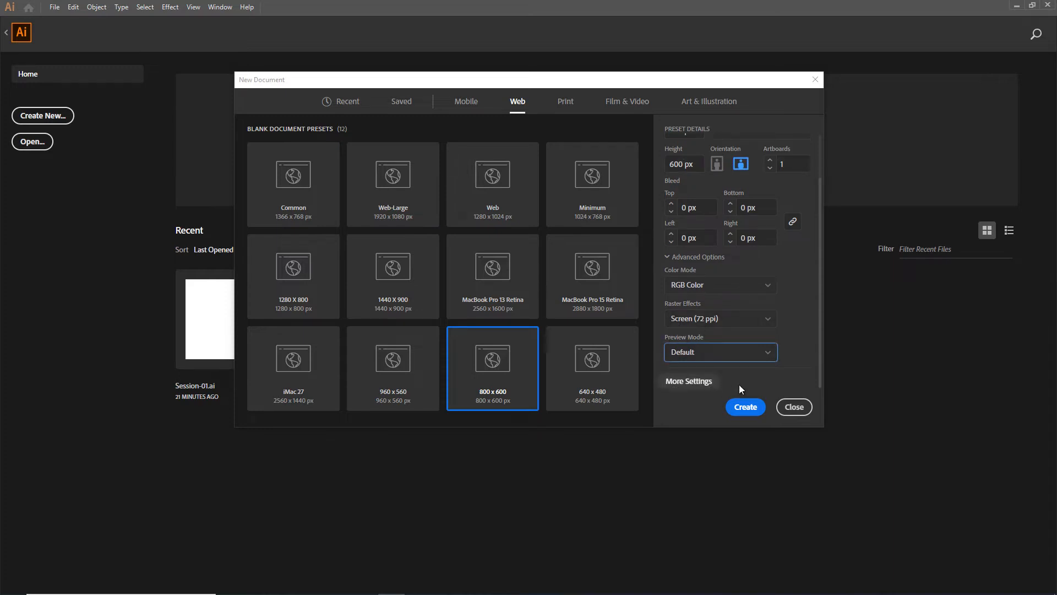
pyautogui.click(745, 407)
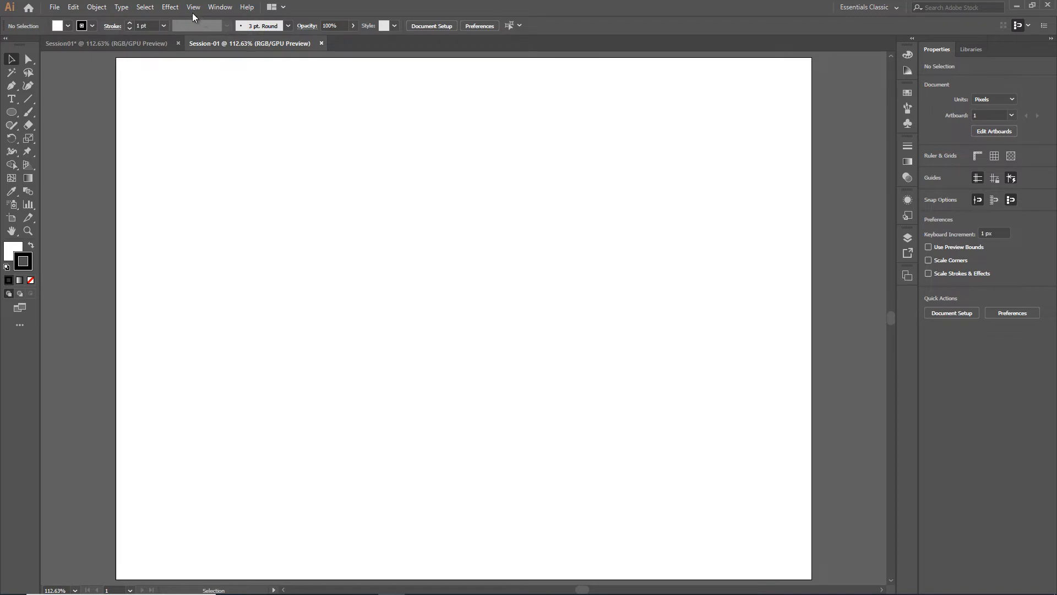
# Step: Examine the available shape tools and the list of panels that can be shown
pyautogui.click(15, 114)
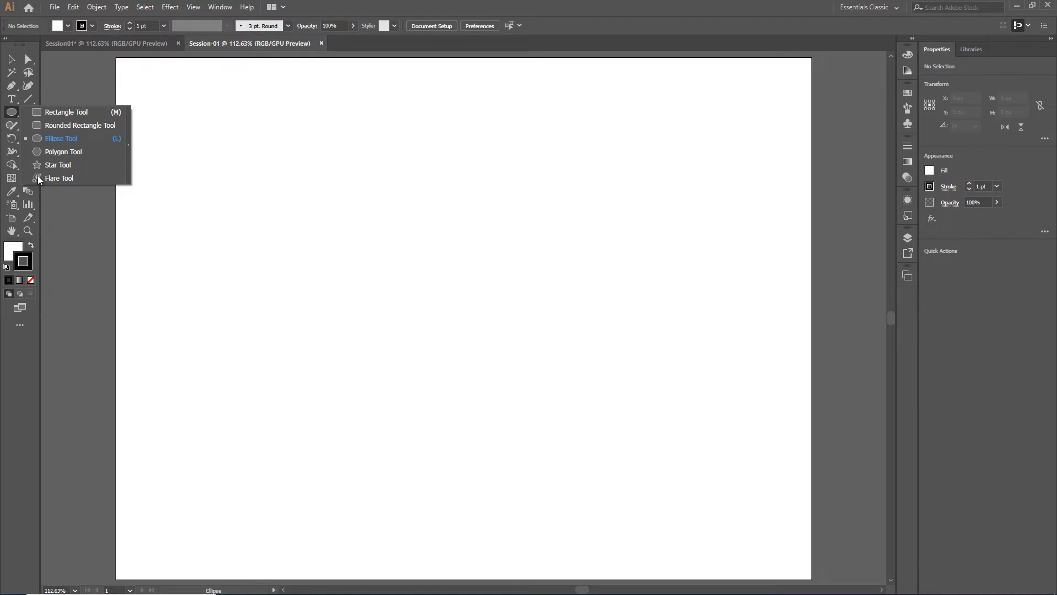
pyautogui.click(10, 61)
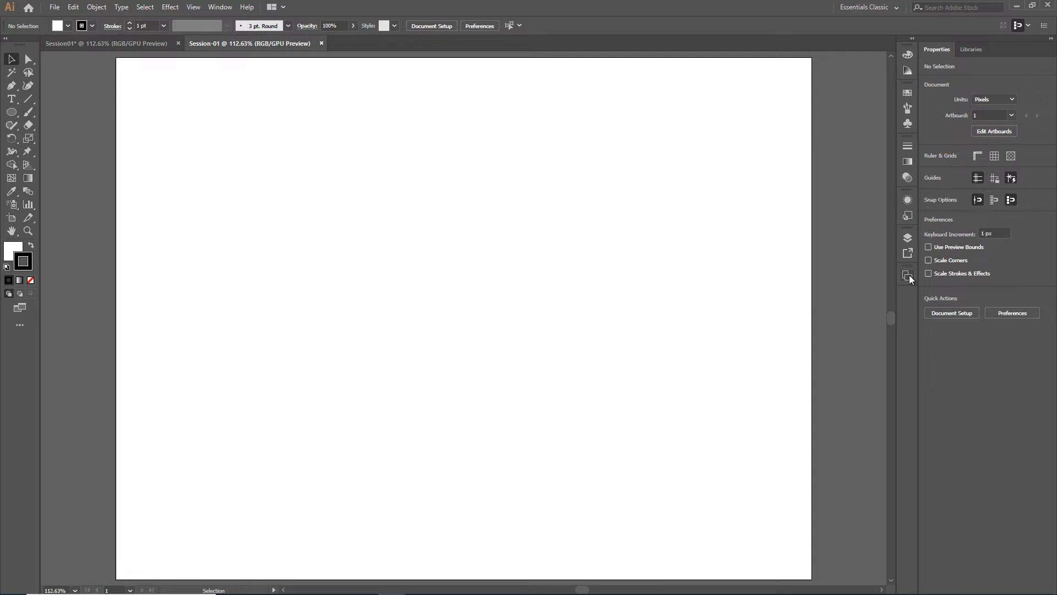
pyautogui.click(221, 8)
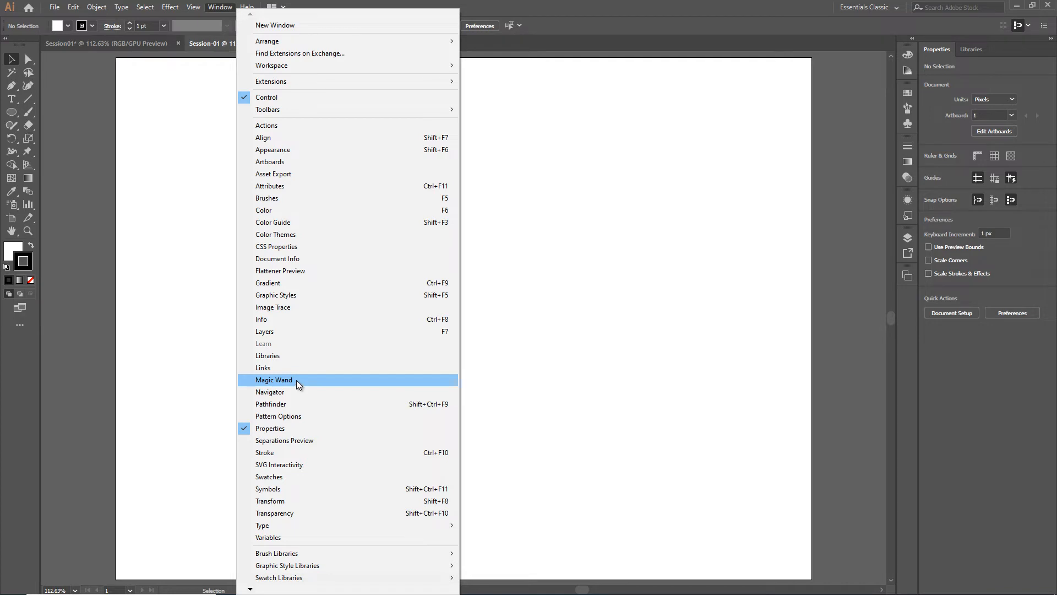
pyautogui.click(539, 124)
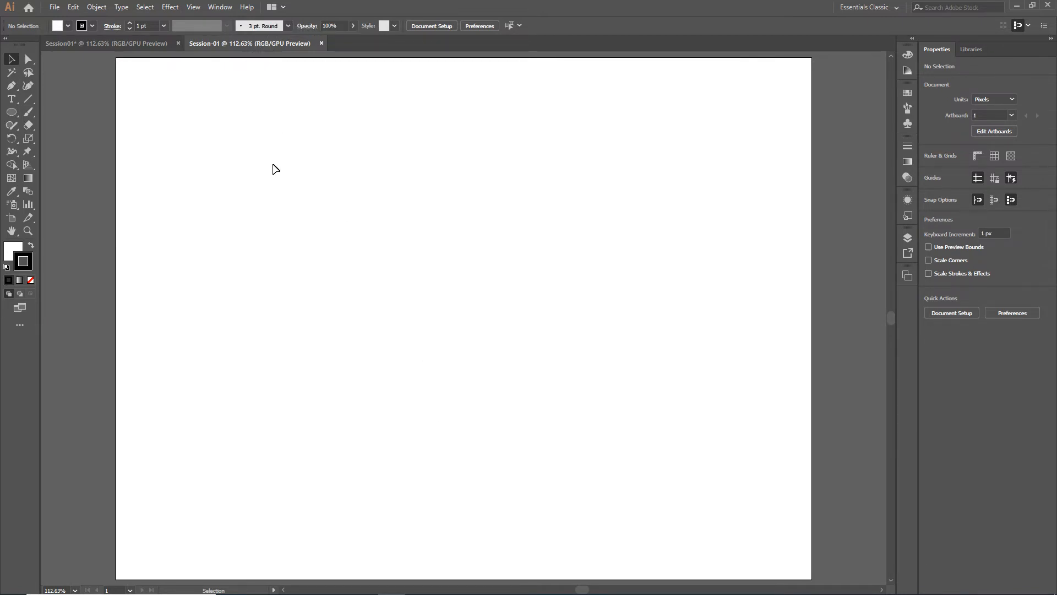
# Step: View the other open document, Session01, and return to Session-01
pyautogui.click(114, 44)
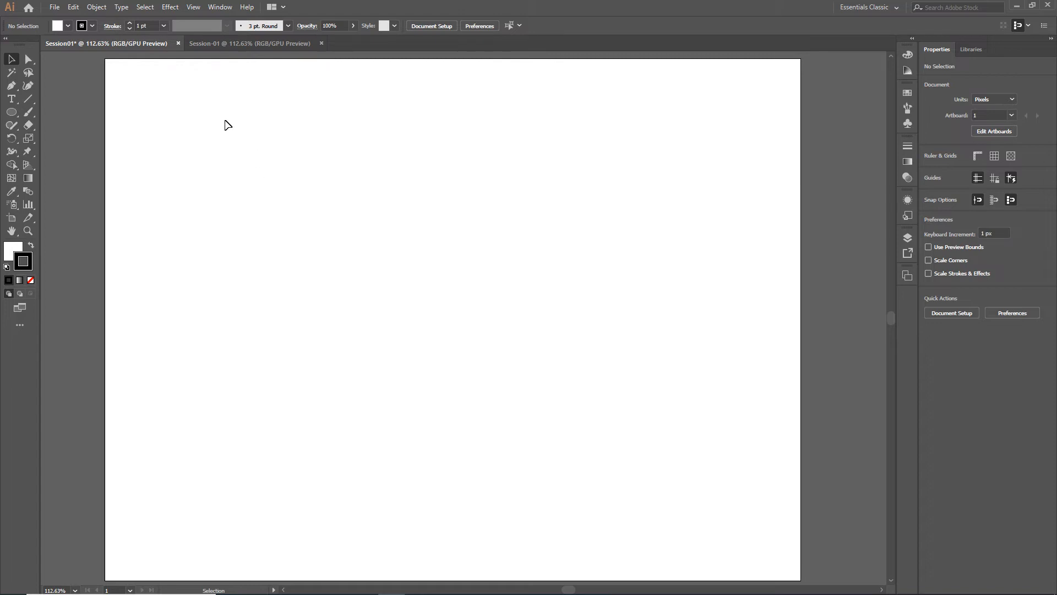
pyautogui.click(208, 46)
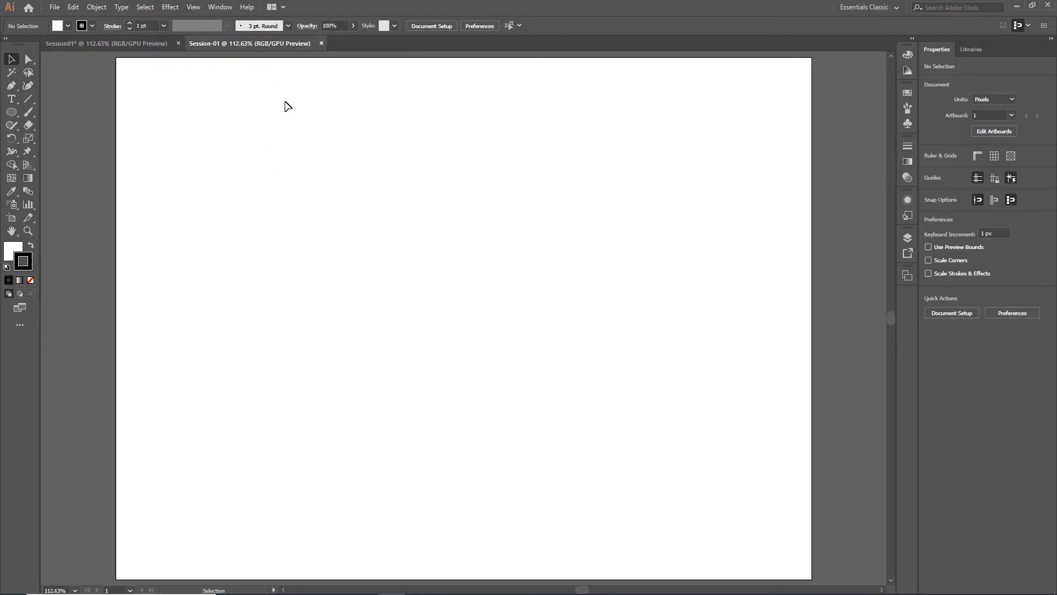
pyautogui.moveTo(372, 220)
pyautogui.mouseDown()
pyautogui.moveTo(382, 203)
pyautogui.moveTo(387, 212)
pyautogui.mouseUp()
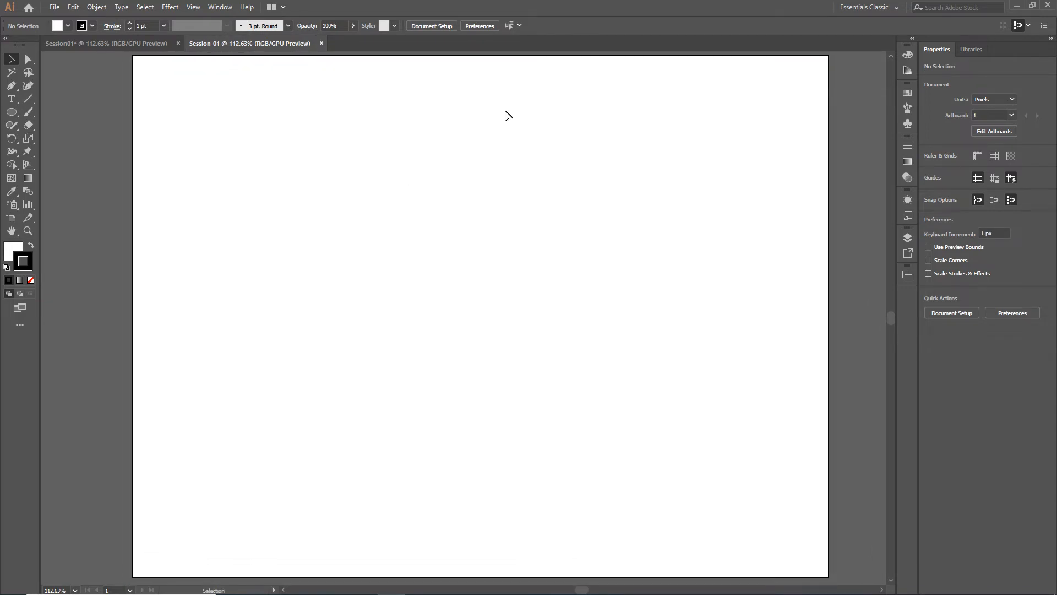
# Step: Try the Automation and Essentials workspaces, and return to Essentials Classic
pyautogui.click(891, 9)
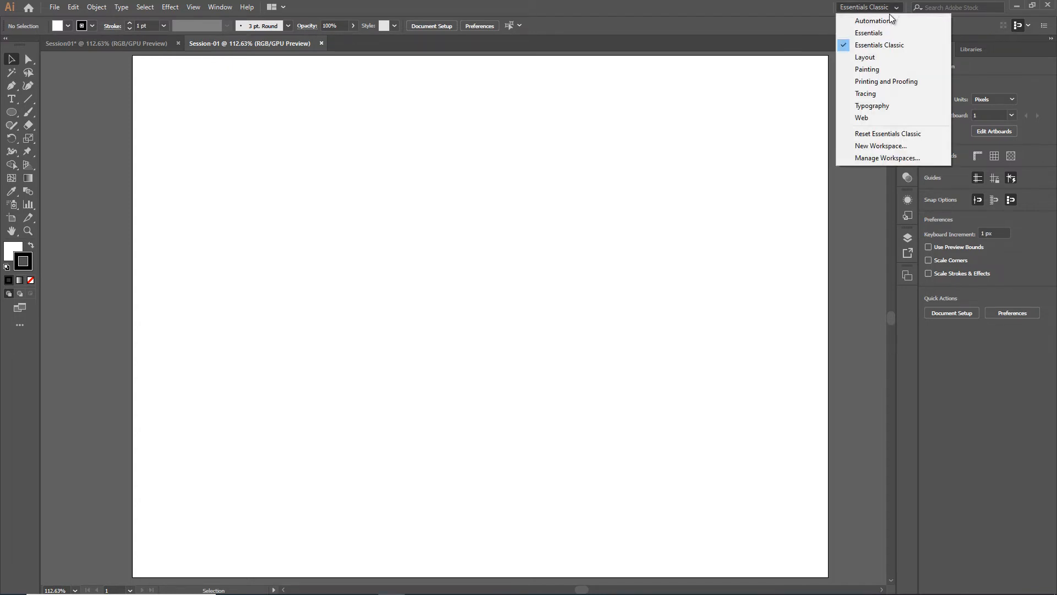
pyautogui.click(886, 21)
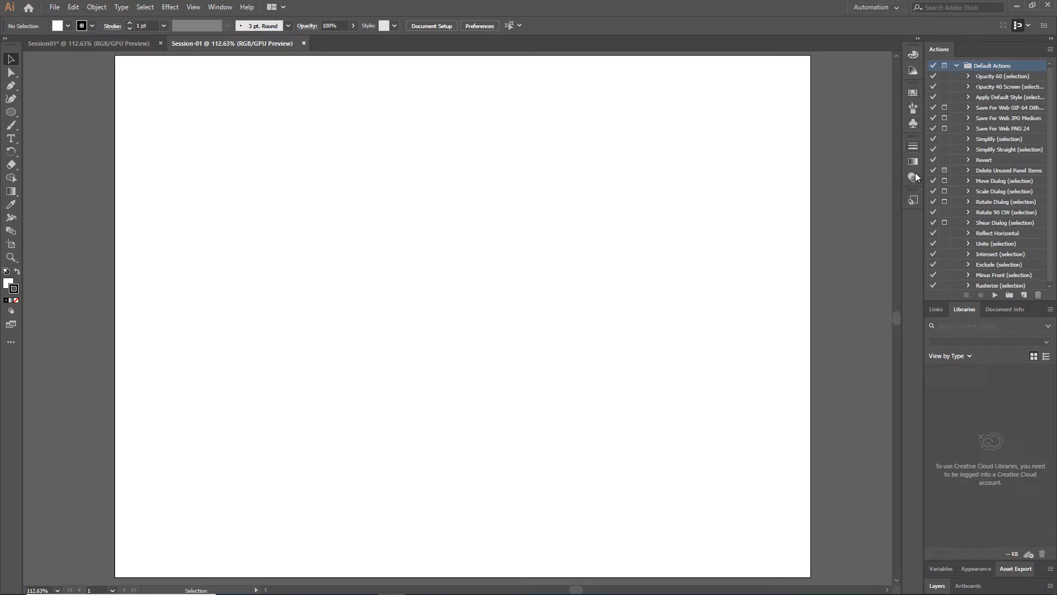
pyautogui.click(877, 8)
pyautogui.click(881, 36)
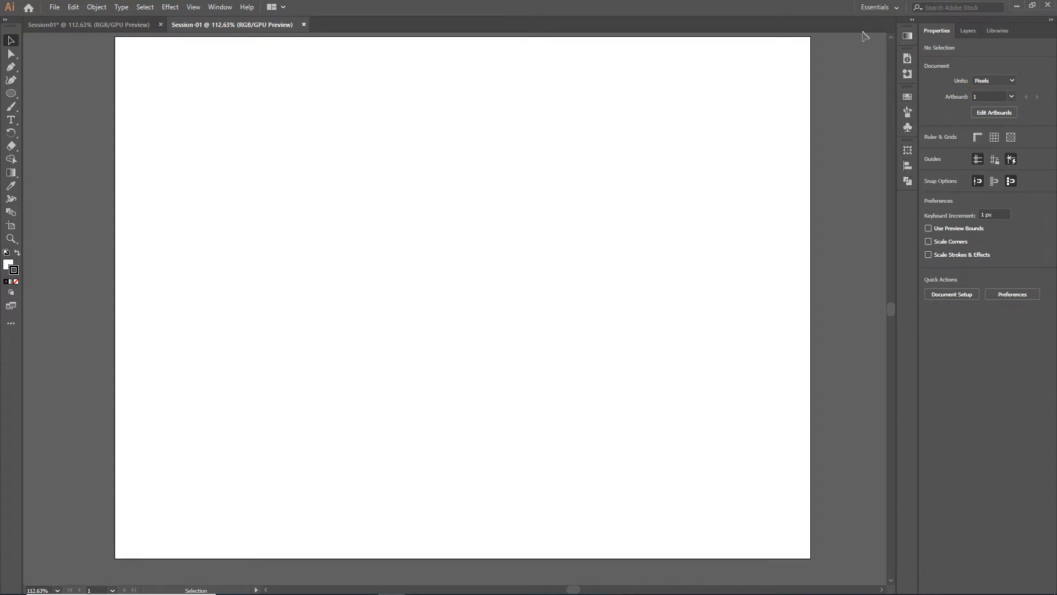
pyautogui.click(877, 7)
pyautogui.click(885, 46)
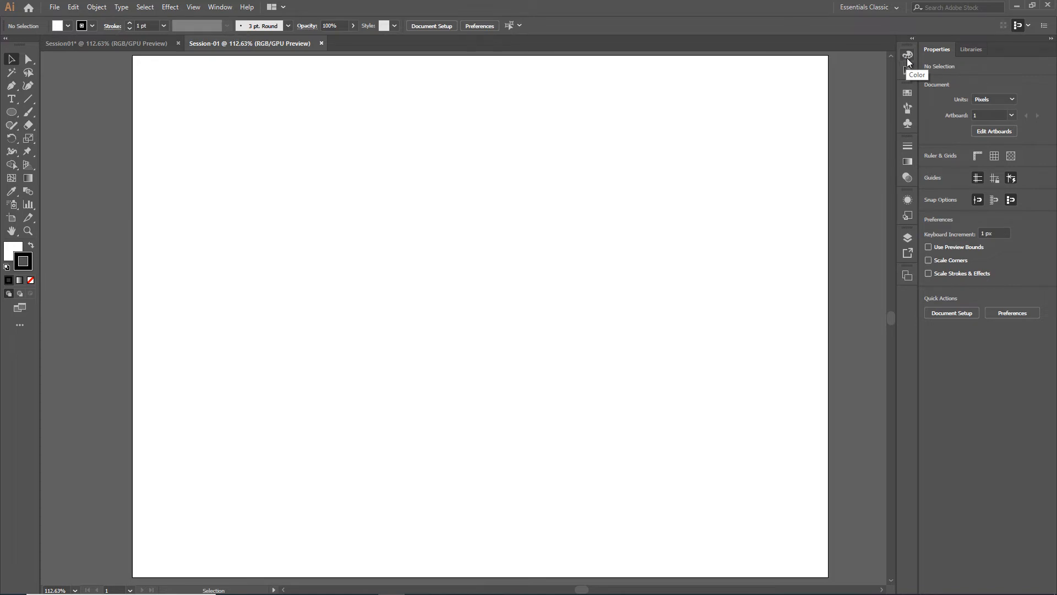
# Step: View the Appearance, Color, Color Guide, Swatches, Brushes and Symbols panels one after another
pyautogui.click(219, 8)
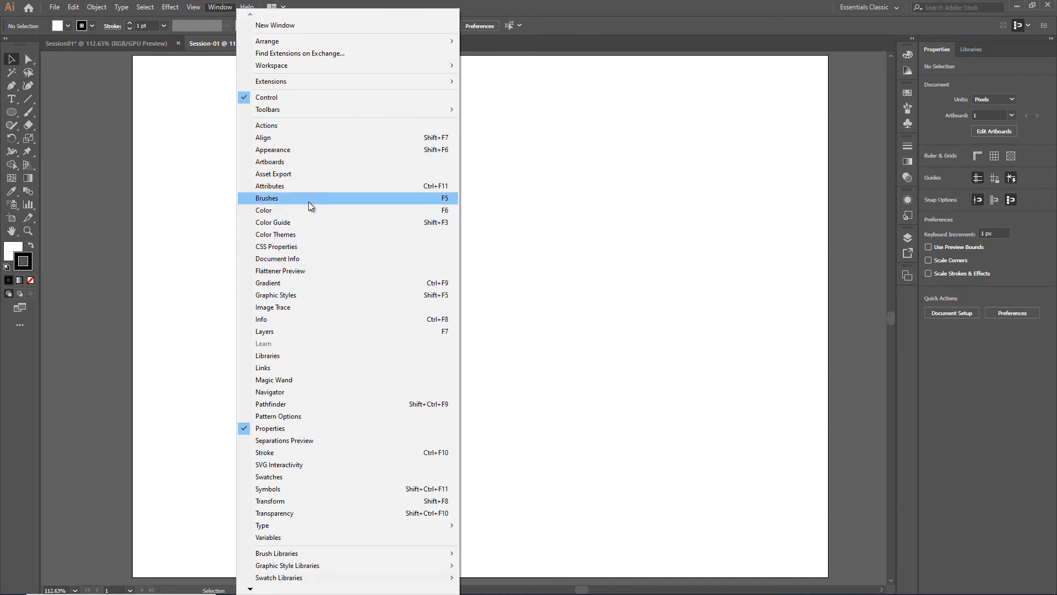
pyautogui.click(307, 149)
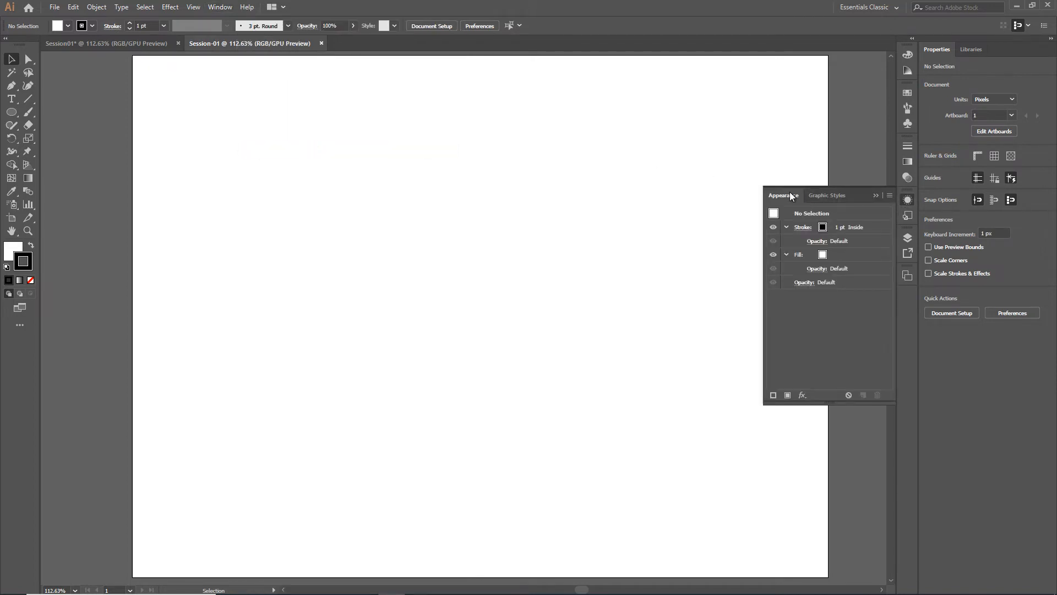
pyautogui.click(907, 54)
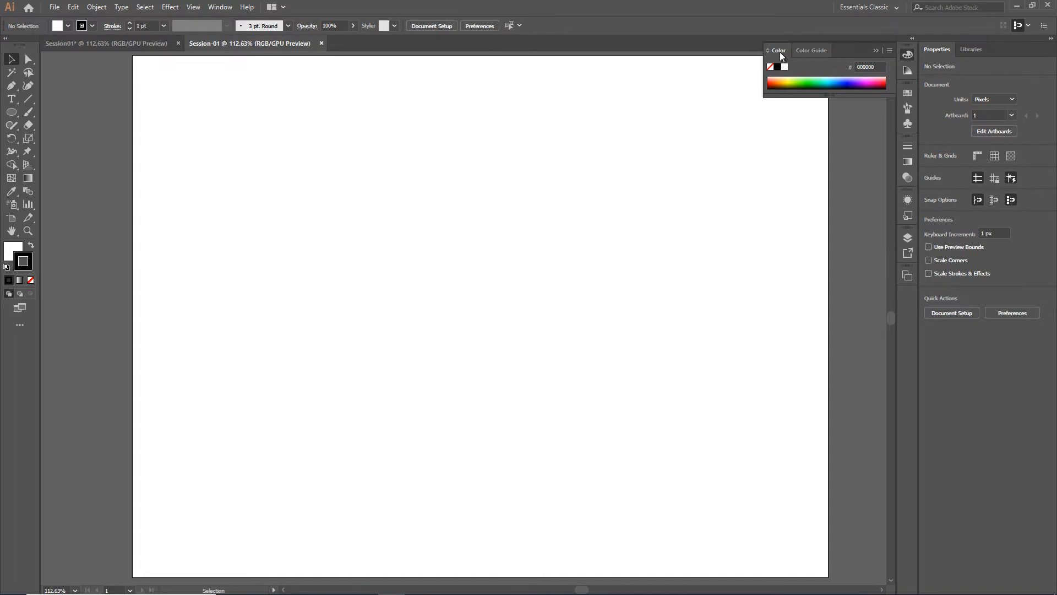
pyautogui.click(812, 51)
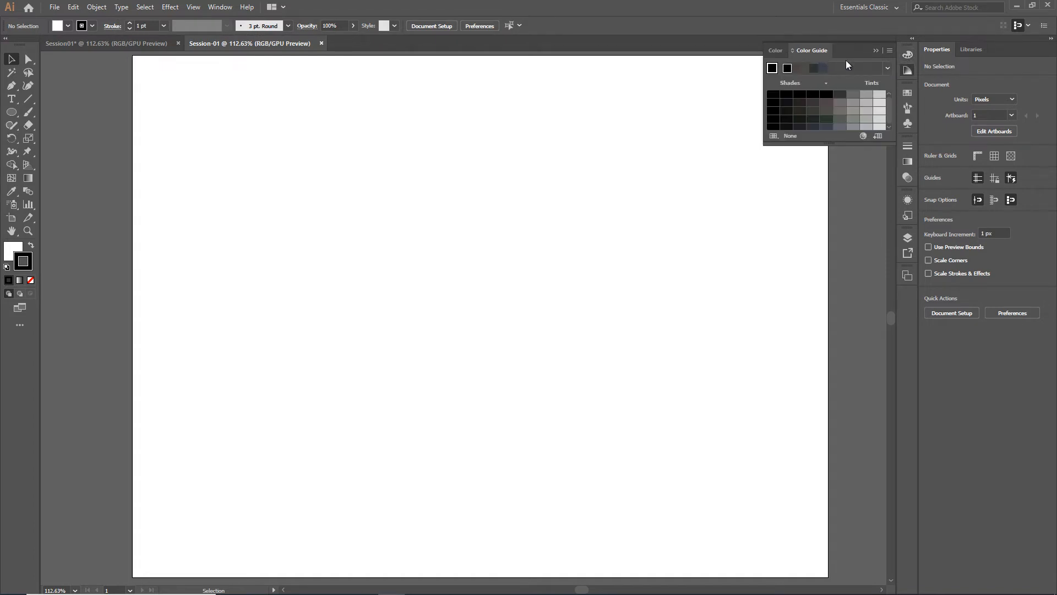
pyautogui.click(905, 72)
pyautogui.click(905, 92)
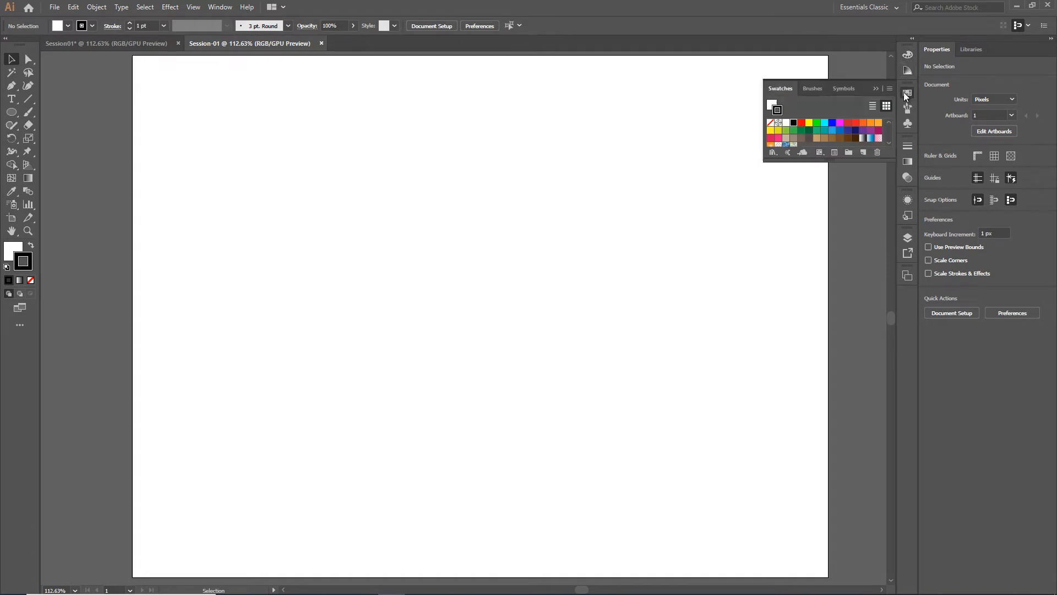
pyautogui.click(811, 89)
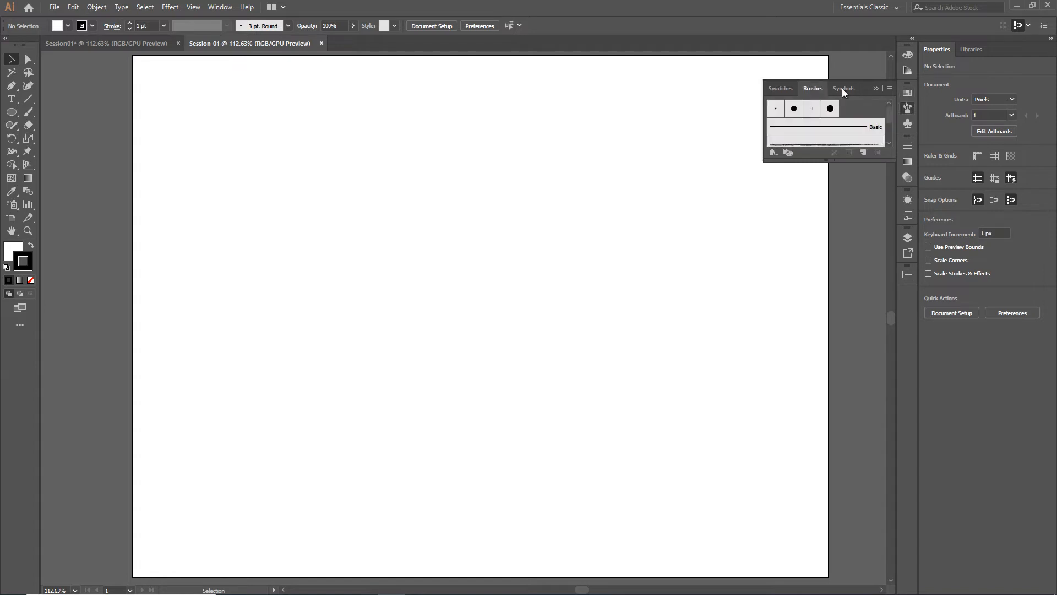
pyautogui.click(844, 89)
pyautogui.click(907, 123)
# Step: View the Stroke, Gradient, Transparency, Appearance, Graphic Styles, Layers and Asset Export panels one after another
pyautogui.click(908, 146)
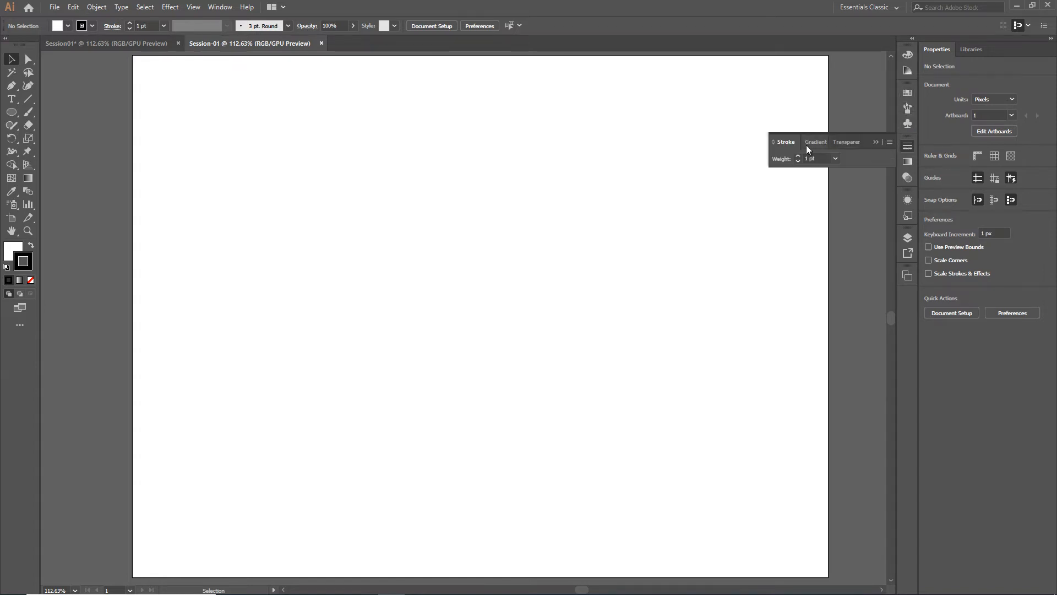
pyautogui.click(811, 141)
pyautogui.click(846, 142)
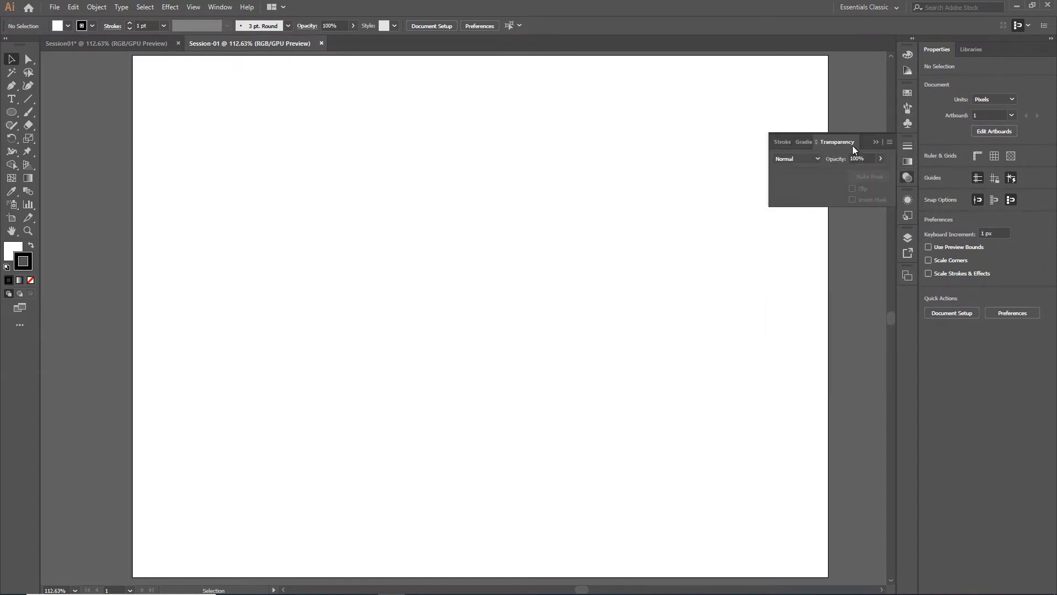
pyautogui.click(908, 199)
pyautogui.click(841, 194)
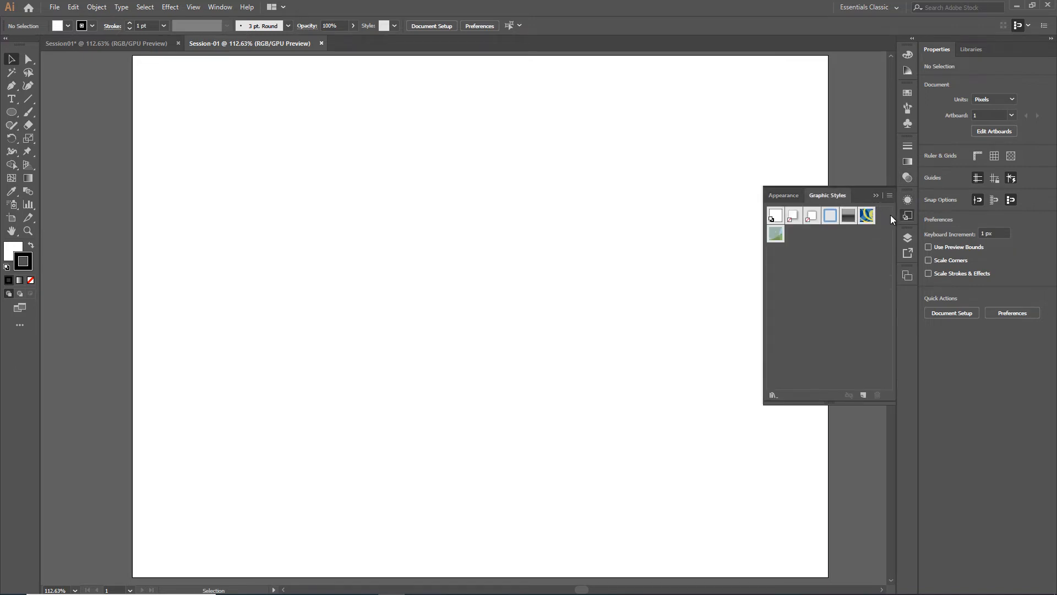
pyautogui.click(907, 238)
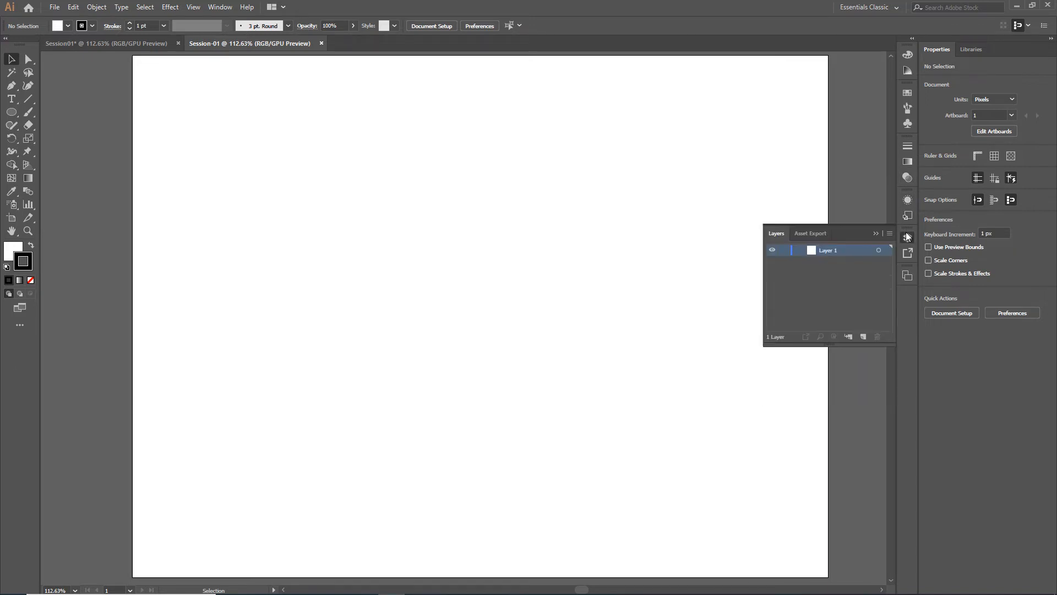
pyautogui.click(808, 233)
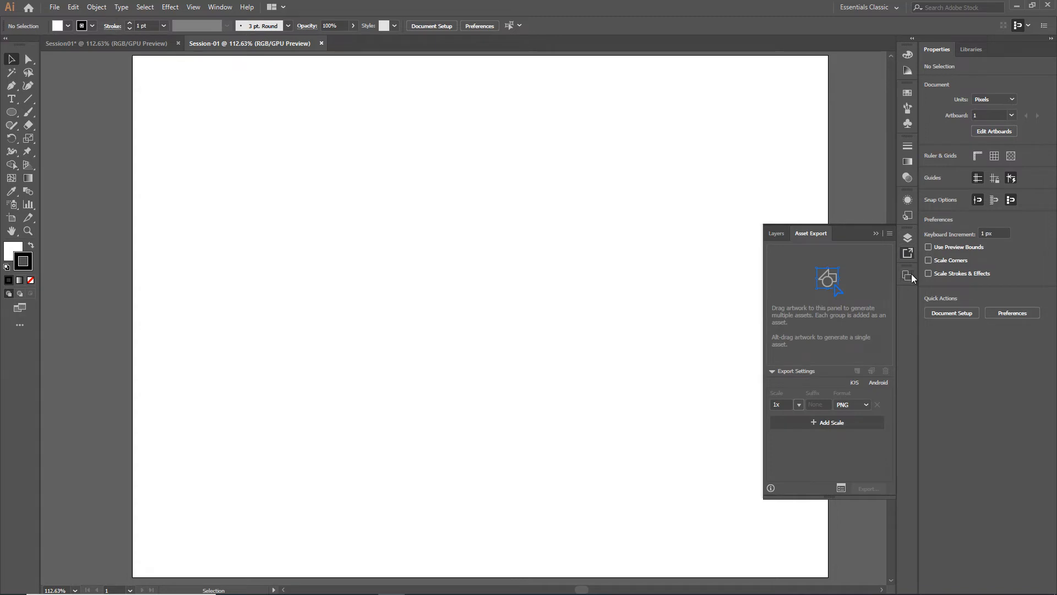
# Step: Add two new artboards beside the first one and bring all three into view
pyautogui.click(911, 275)
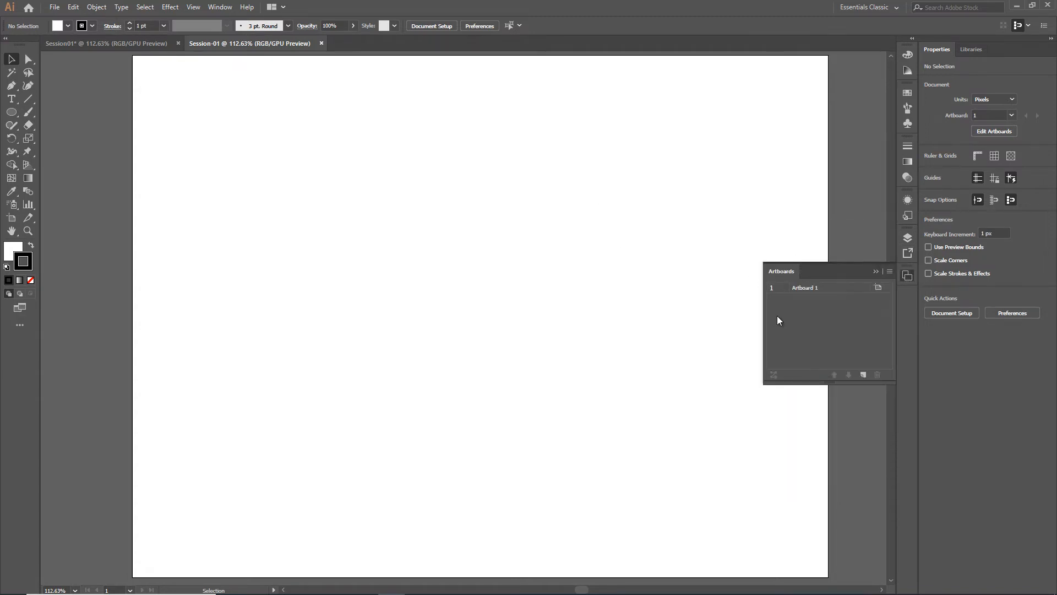
pyautogui.click(864, 374)
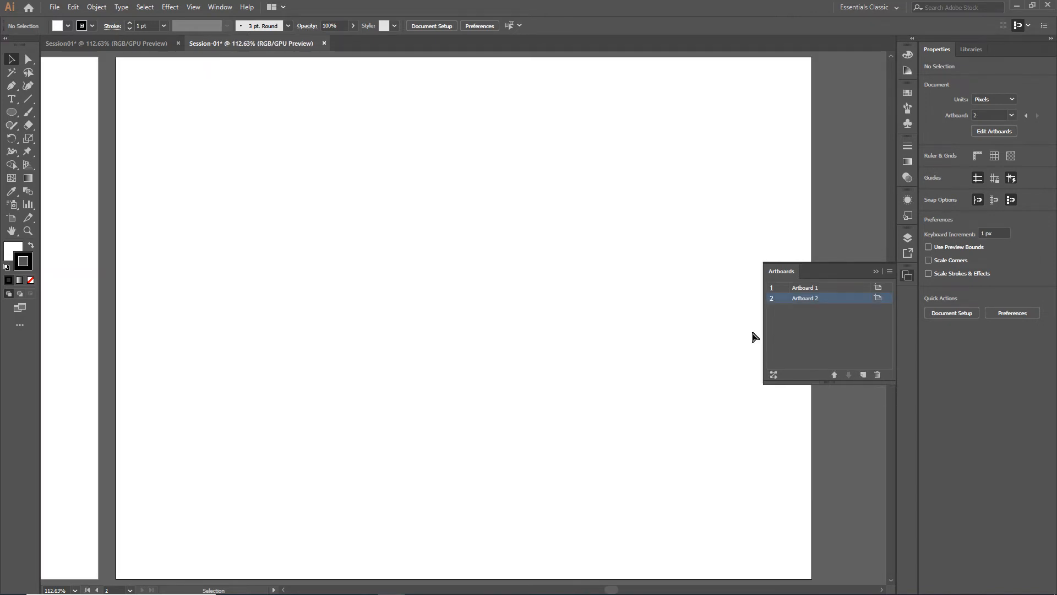
pyautogui.hotkey('ctrl', '-')
pyautogui.hotkey('ctrl', '-')
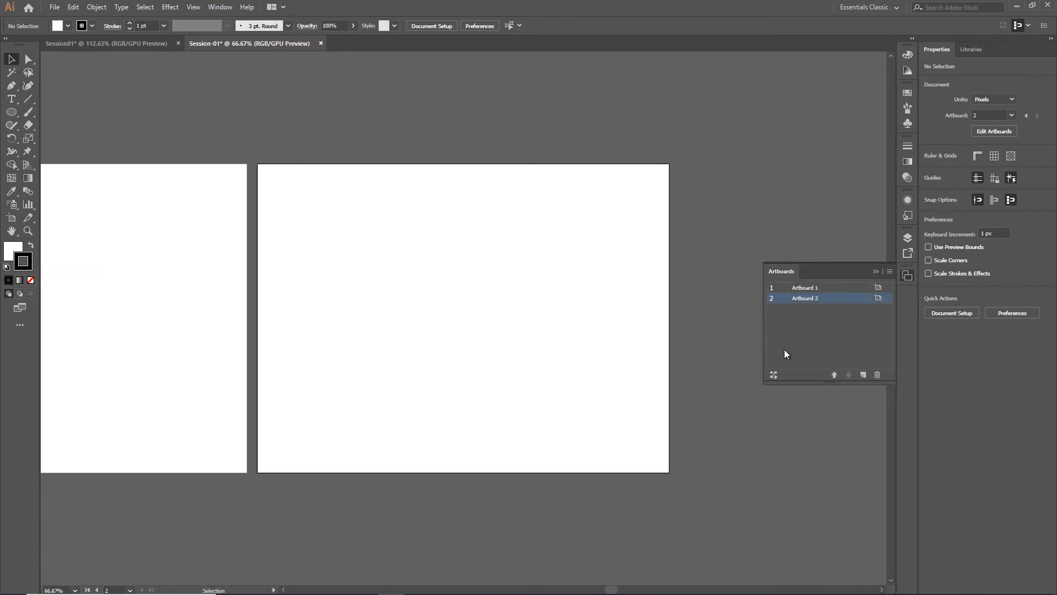
pyautogui.click(862, 375)
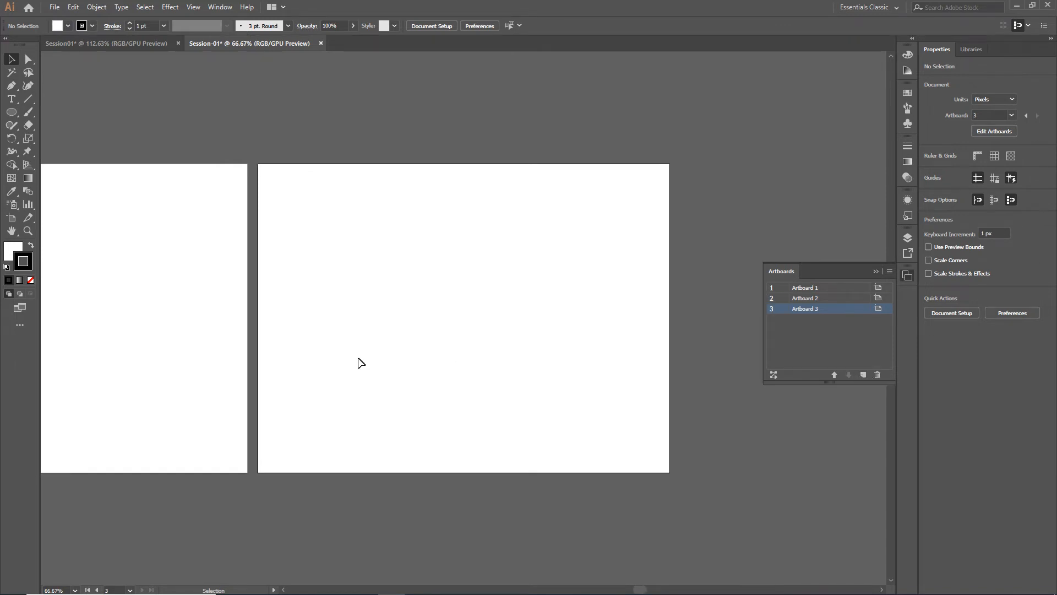
pyautogui.moveTo(359, 361); pyautogui.dragTo(500, 295)
pyautogui.hotkey('ctrl', '-')
pyautogui.hotkey('ctrl', '-')
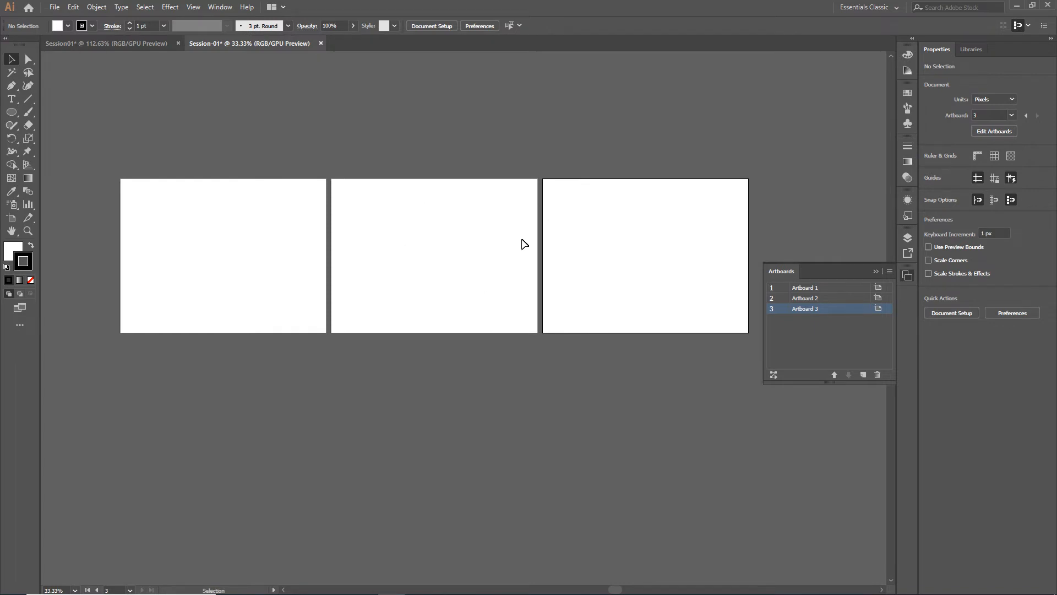
# Step: Rename the first artboard as Design-01
pyautogui.doubleClick(825, 288)
pyautogui.doubleClick(804, 287)
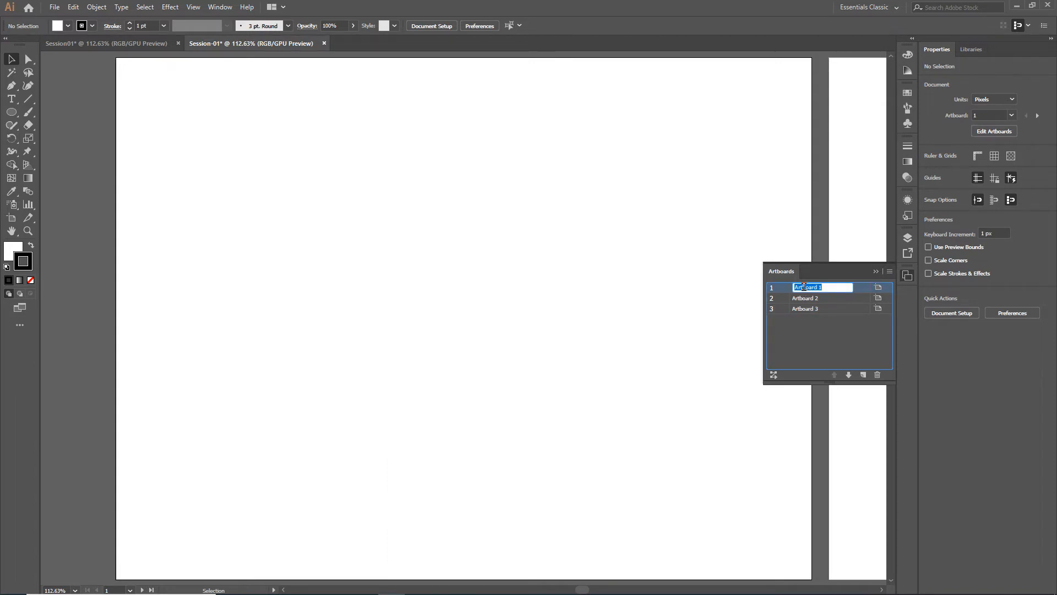
pyautogui.write('Design-01')
pyautogui.press('Return')
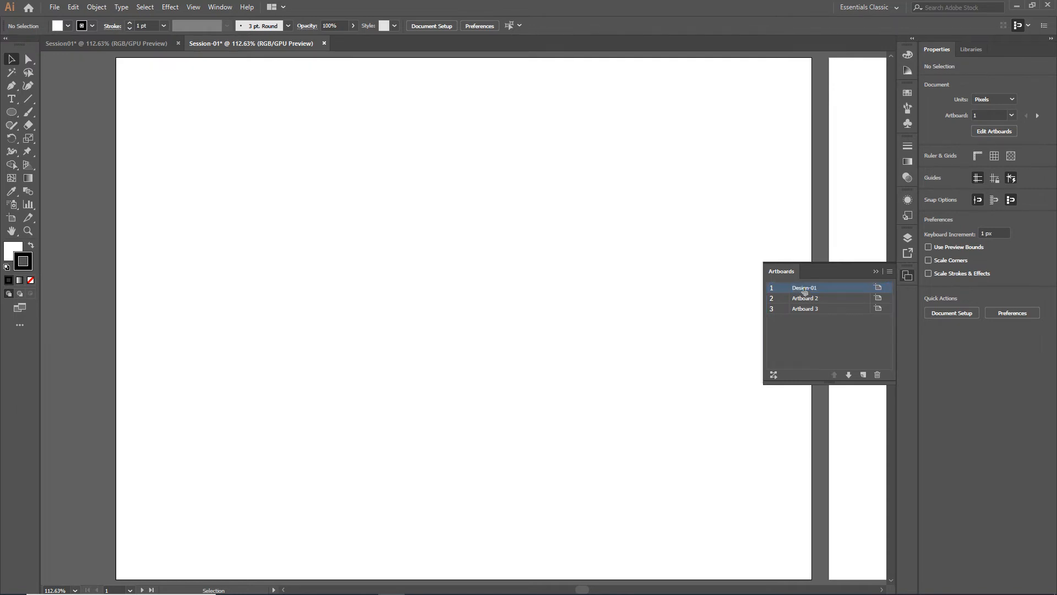
pyautogui.doubleClick(804, 287)
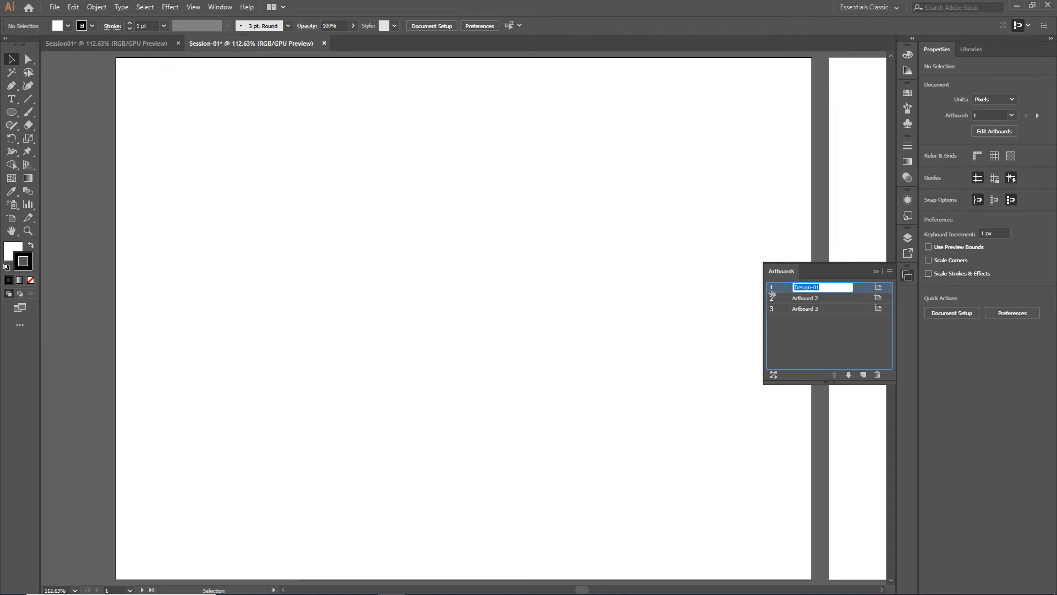
pyautogui.click(757, 275)
pyautogui.press('space')
pyautogui.moveTo(489, 273); pyautogui.dragTo(474, 271)
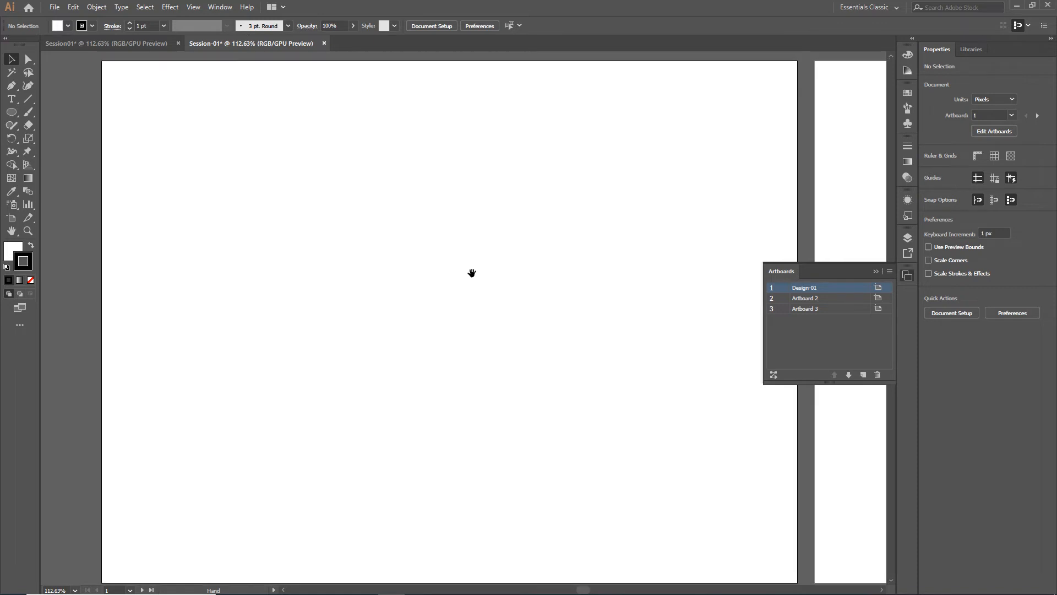
pyautogui.click(306, 216)
pyautogui.moveTo(306, 215); pyautogui.dragTo(304, 234)
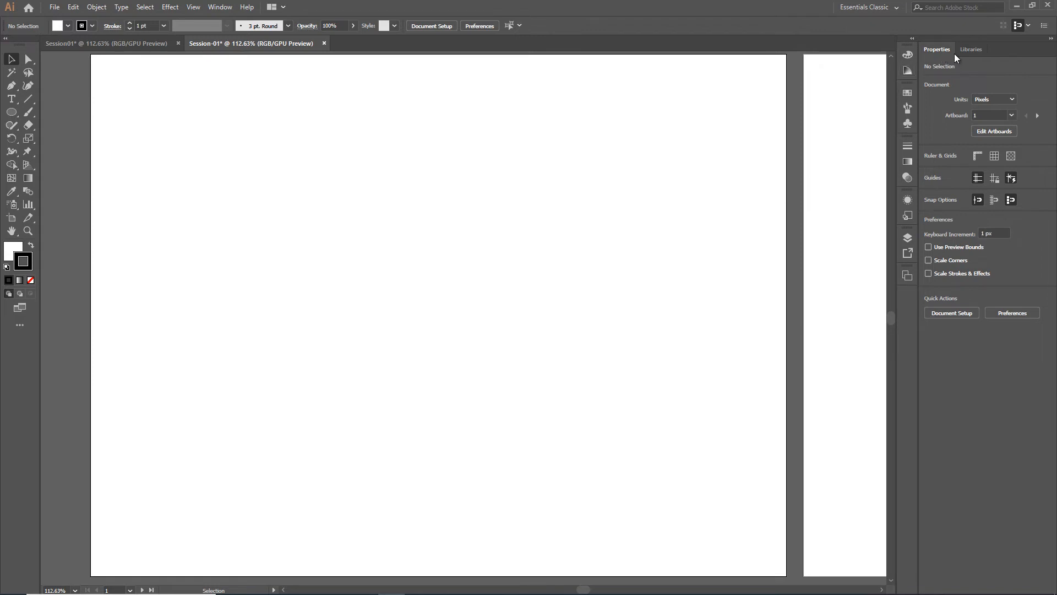
# Step: Set the document units to inches and start editing the artboards from Document Setup
pyautogui.click(1011, 100)
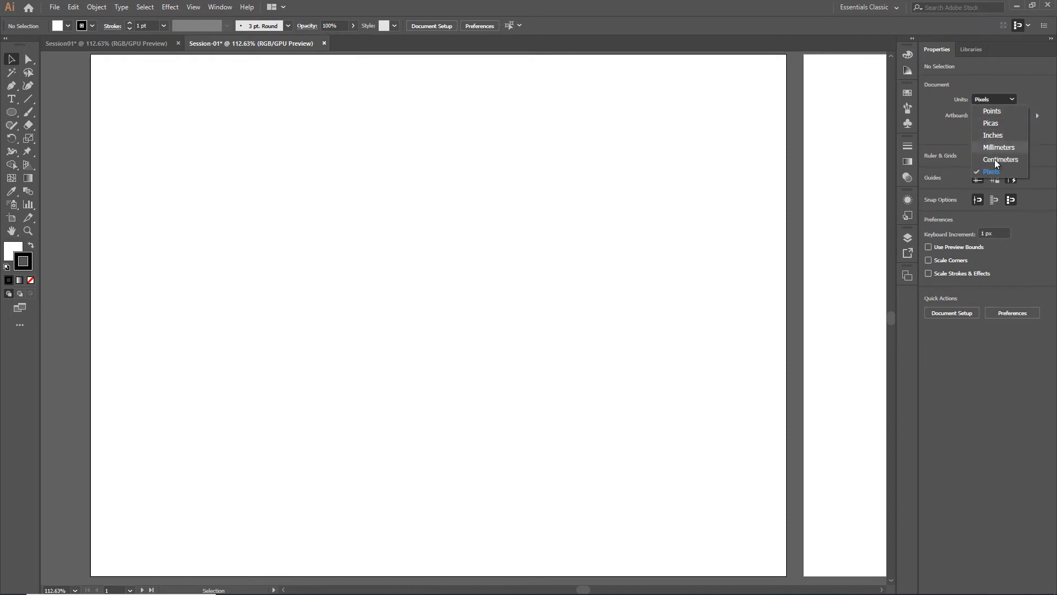
pyautogui.click(997, 136)
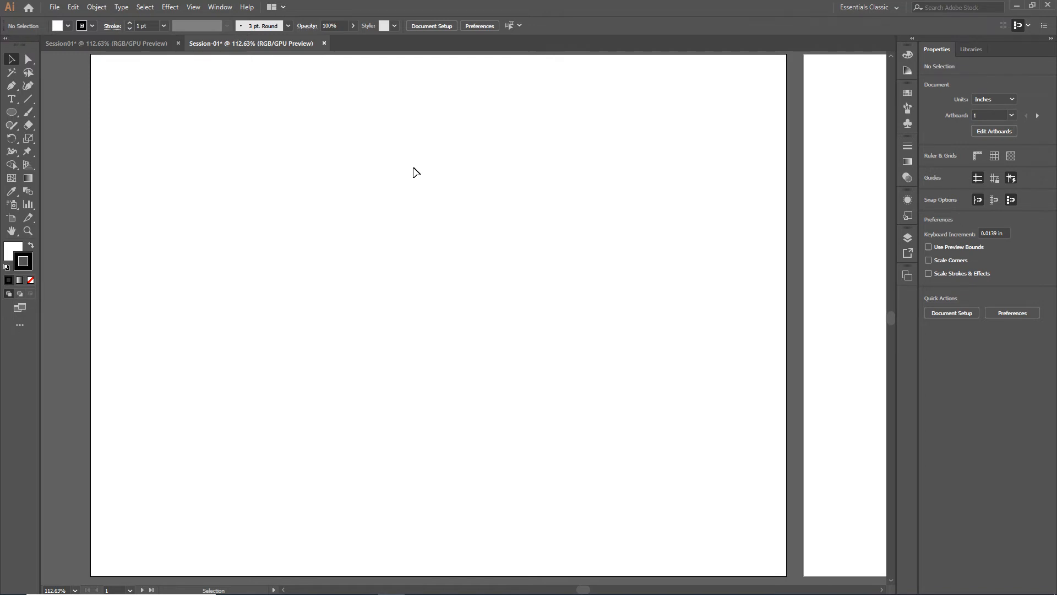
pyautogui.click(434, 25)
pyautogui.click(592, 180)
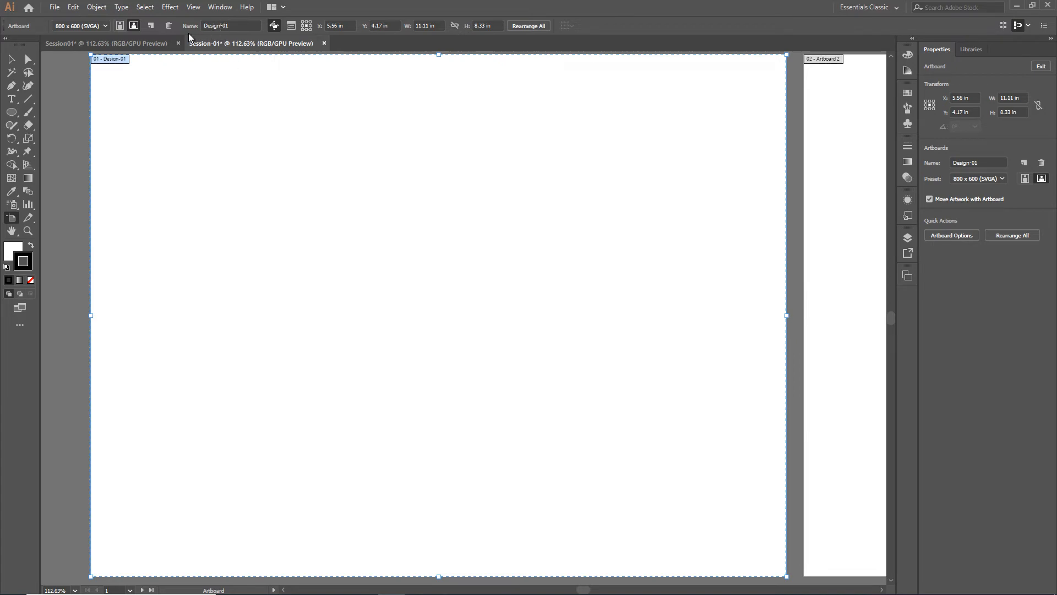
# Step: Try portrait orientation on the Design-01 artboard, return it to landscape, and try the B4 size preset
pyautogui.click(123, 27)
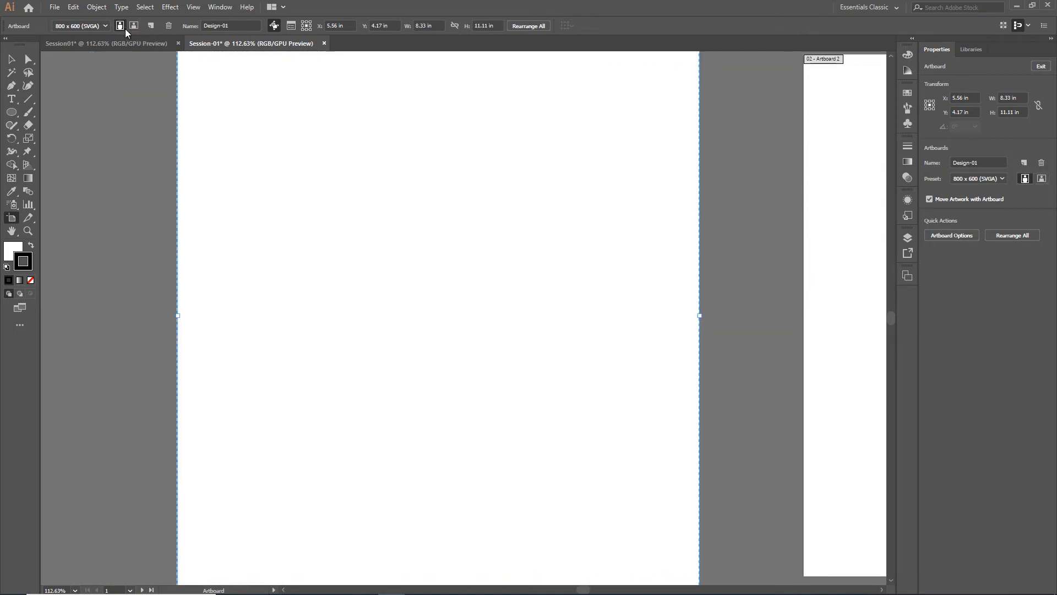
pyautogui.click(133, 27)
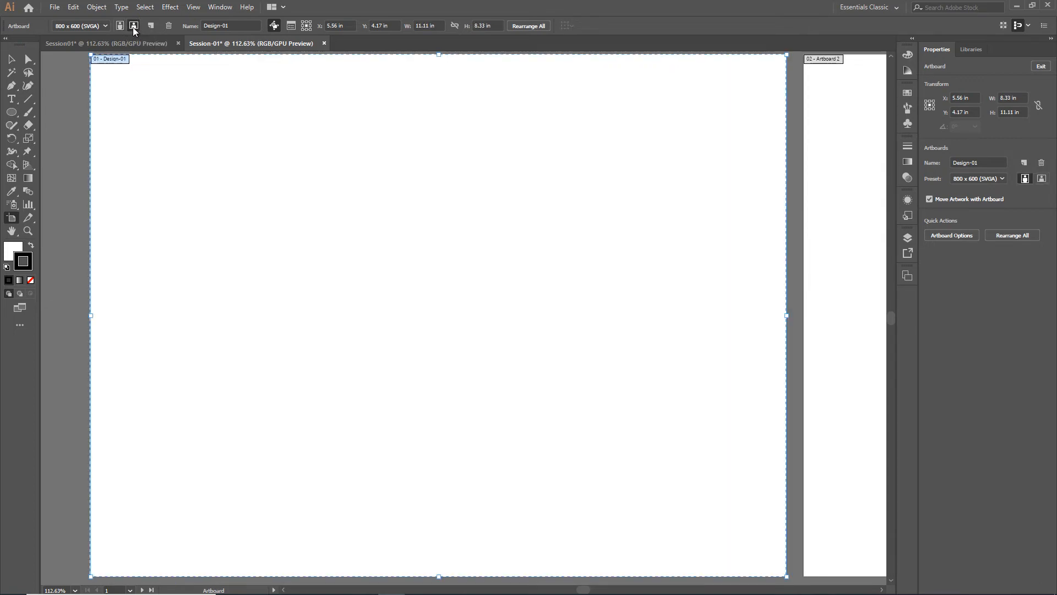
pyautogui.click(104, 26)
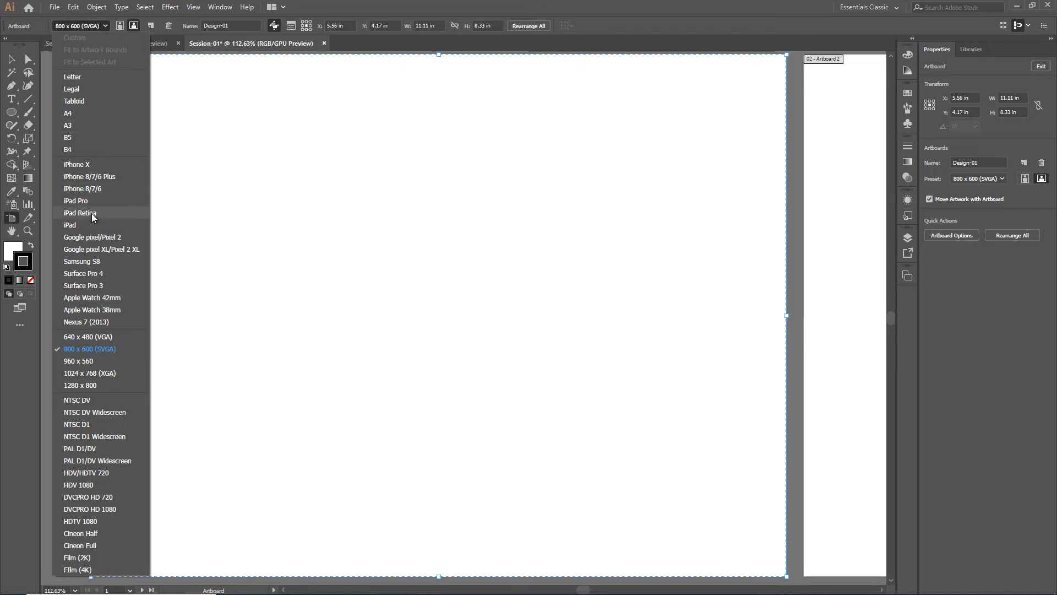
pyautogui.click(104, 149)
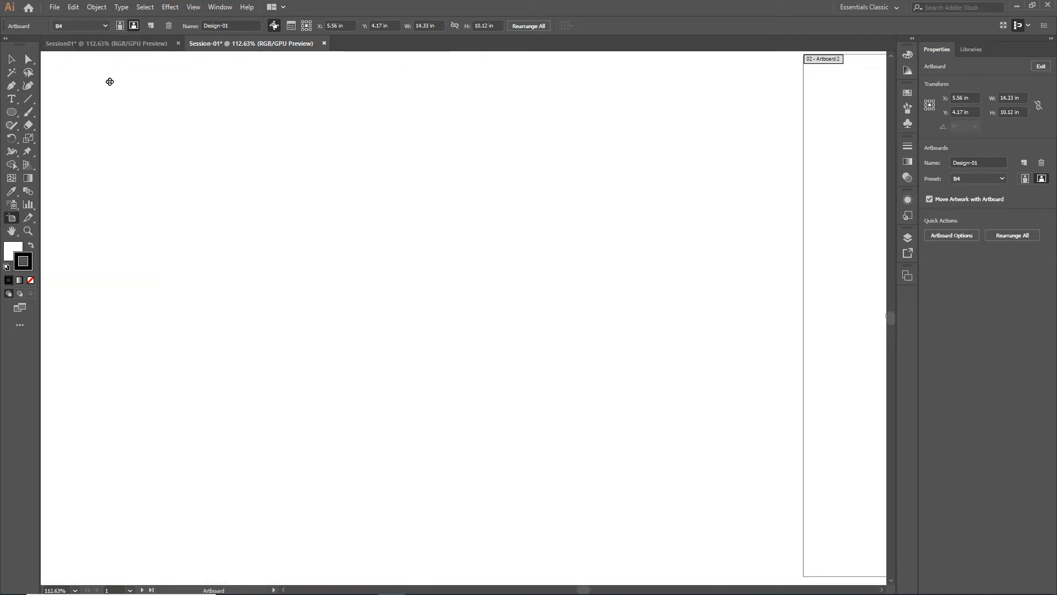
# Step: Apply the Letter size preset to the Design-01 artboard and leave artboard editing
pyautogui.click(104, 25)
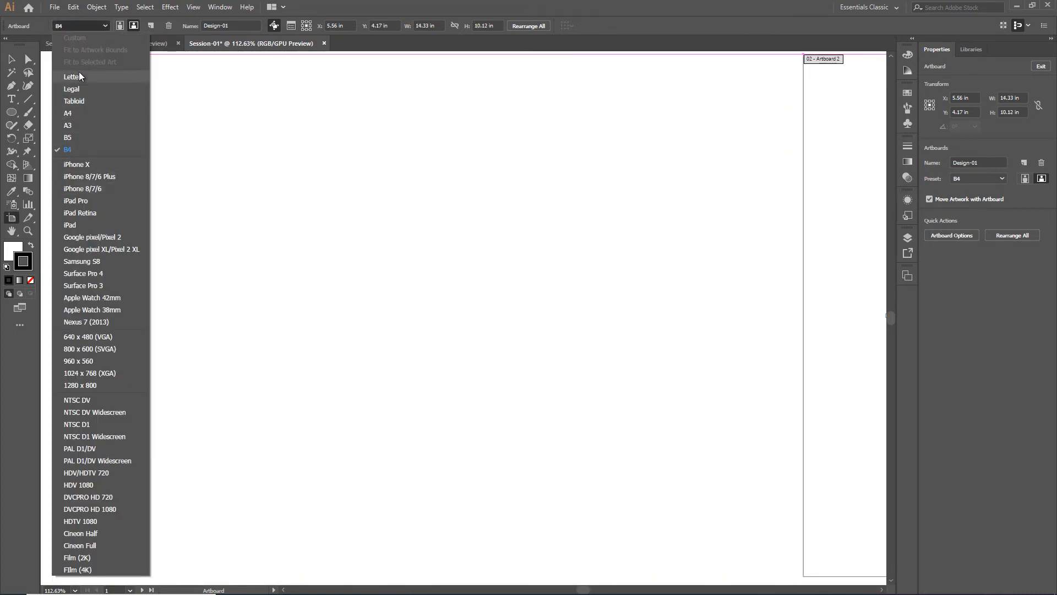
pyautogui.click(79, 75)
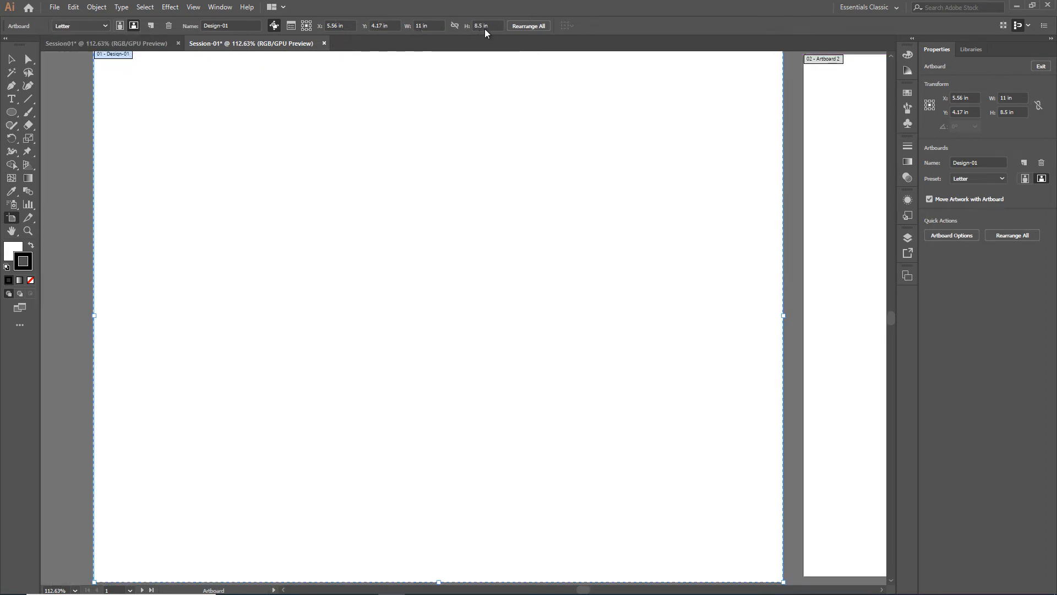
pyautogui.moveTo(446, 167)
pyautogui.mouseDown()
pyautogui.moveTo(436, 193)
pyautogui.moveTo(441, 179)
pyautogui.mouseUp()
pyautogui.hotkey('ctrl', '1')
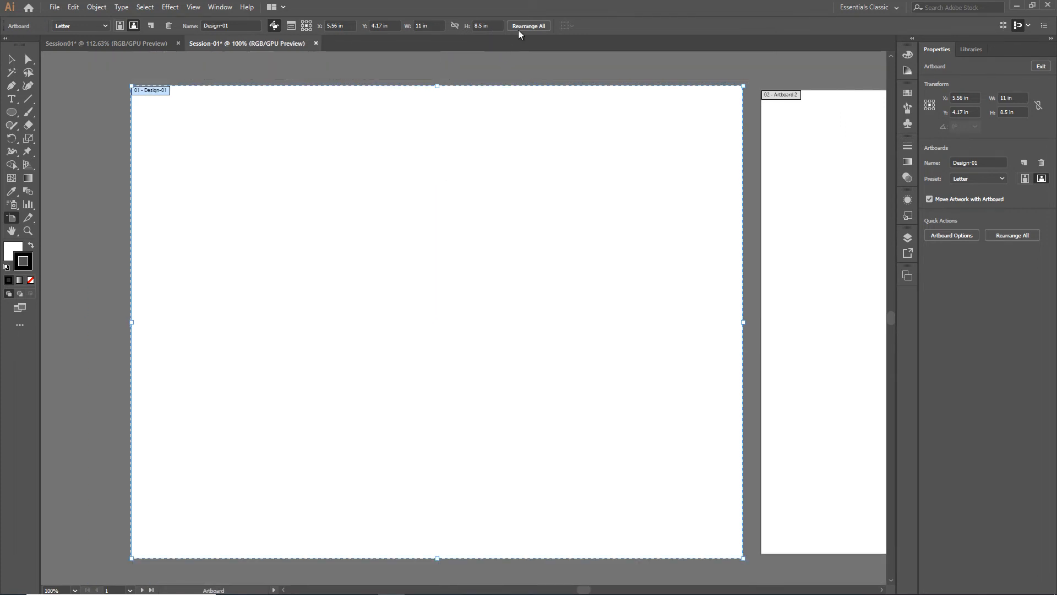
pyautogui.click(11, 59)
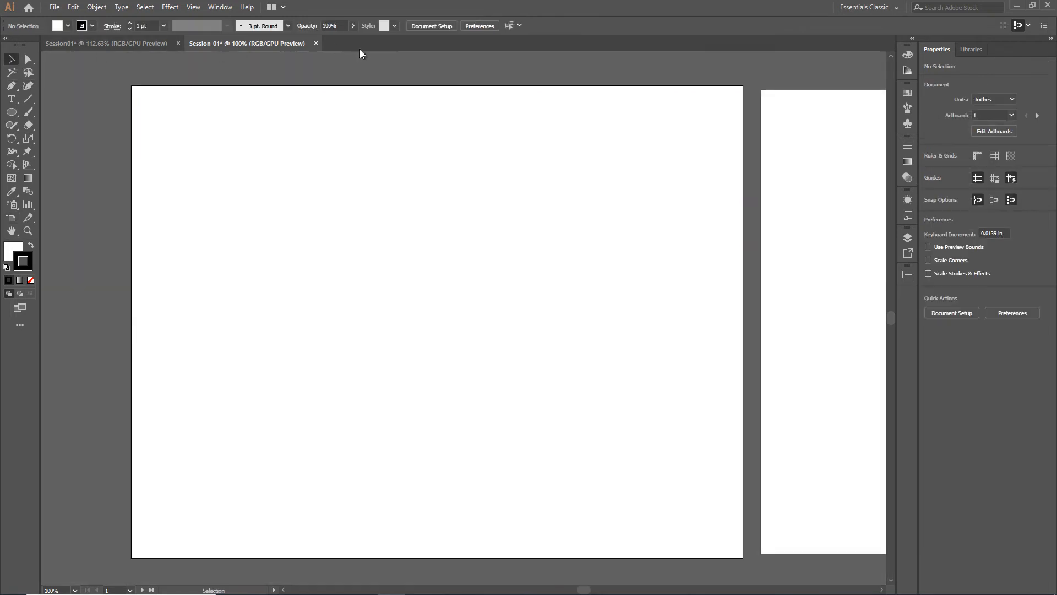
# Step: View artboards 2 and 3 in turn and return to artboard 1
pyautogui.click(1010, 115)
pyautogui.click(1022, 137)
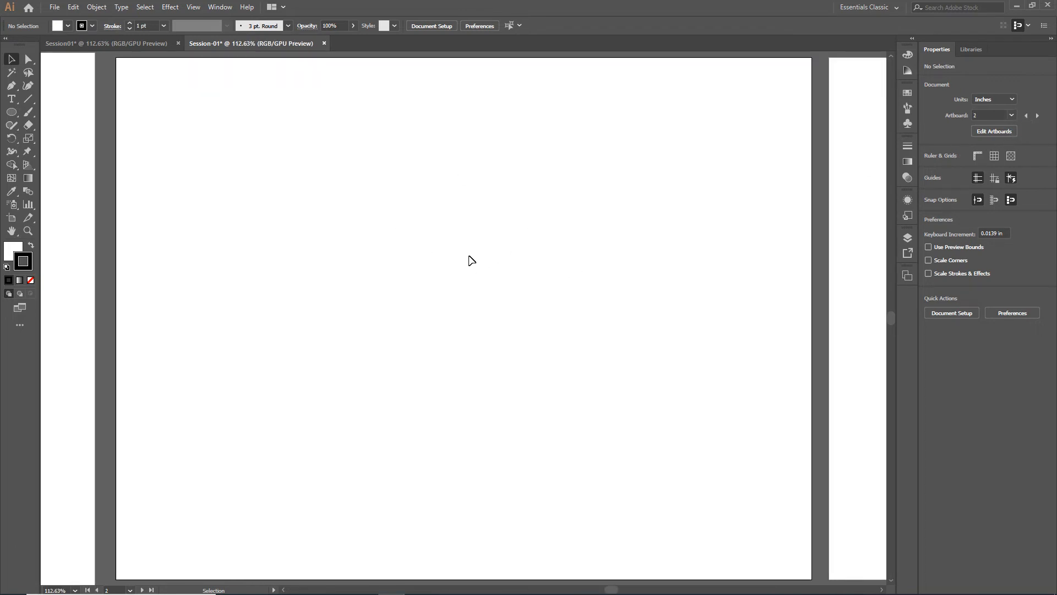
pyautogui.click(1010, 115)
pyautogui.click(1024, 148)
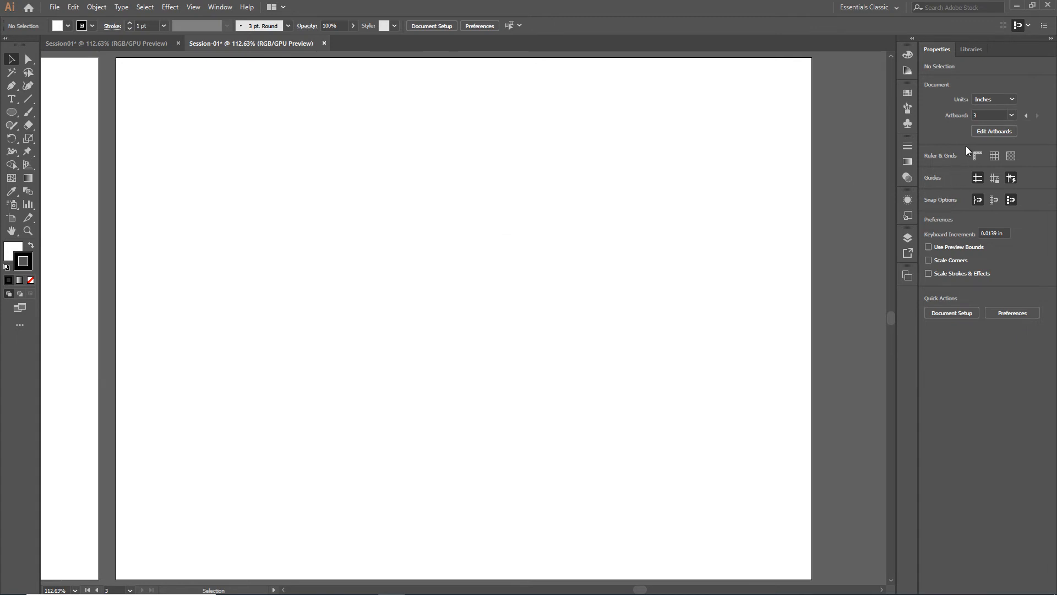
pyautogui.click(1010, 114)
pyautogui.click(1012, 130)
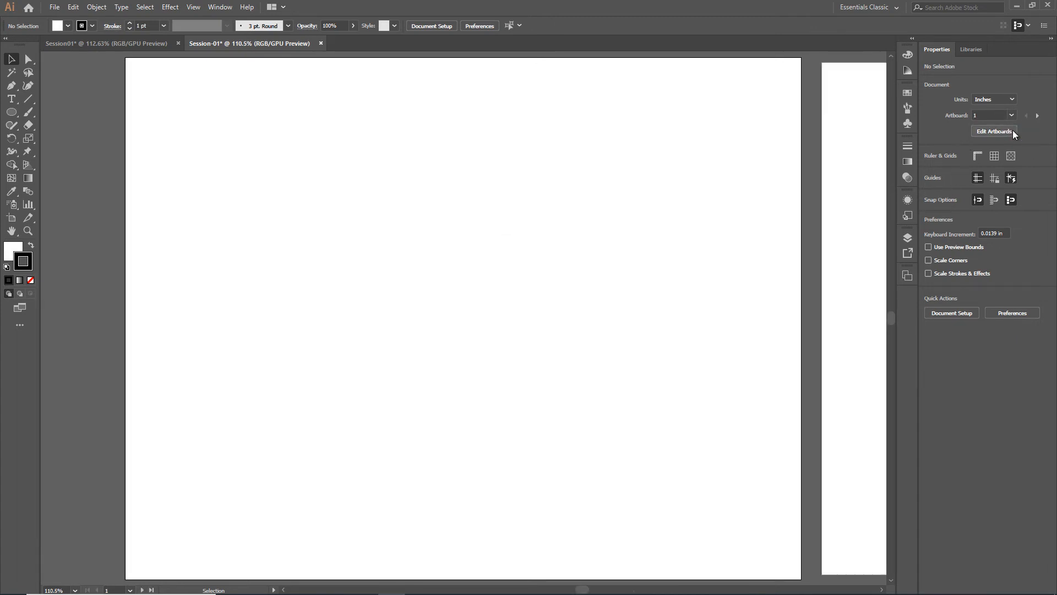
# Step: Show the rulers and place a horizontal and a vertical guide, each at about the 1-inch ruler mark on artboard 1
pyautogui.click(976, 159)
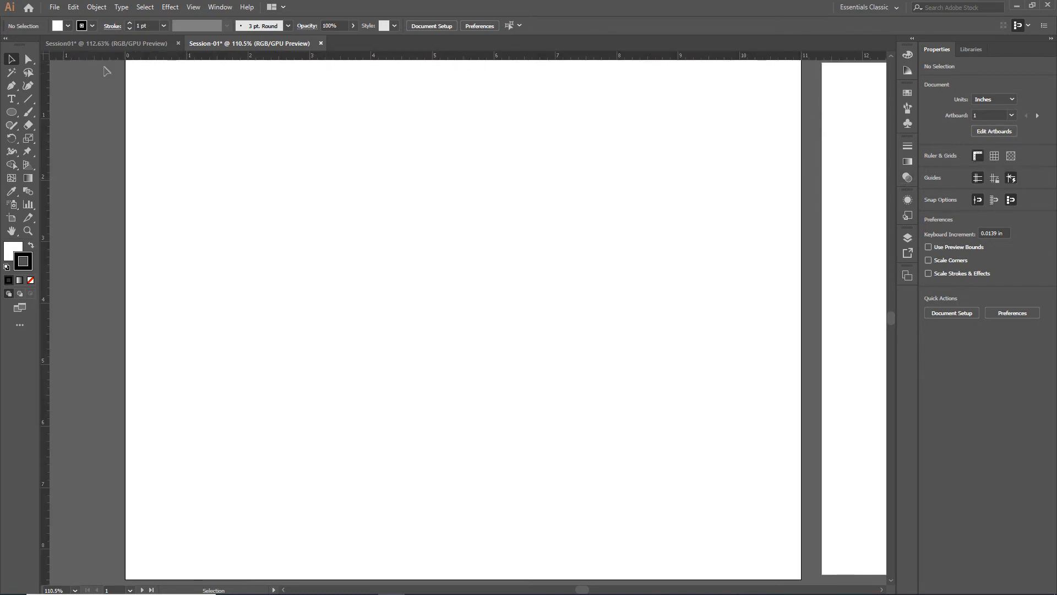
pyautogui.moveTo(108, 57); pyautogui.dragTo(130, 118)
pyautogui.moveTo(47, 154); pyautogui.dragTo(188, 161)
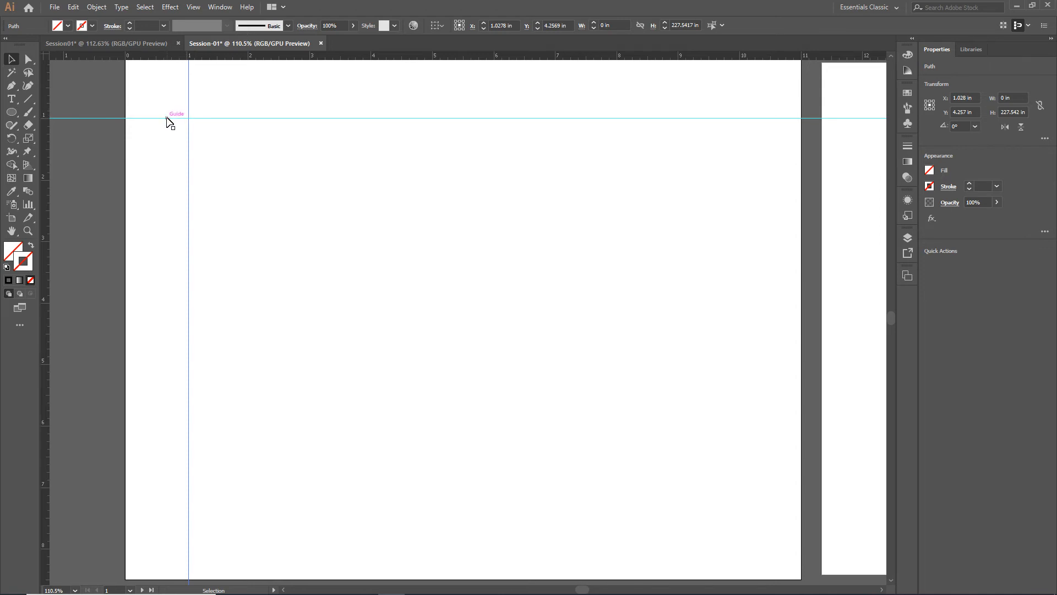
pyautogui.click(264, 110)
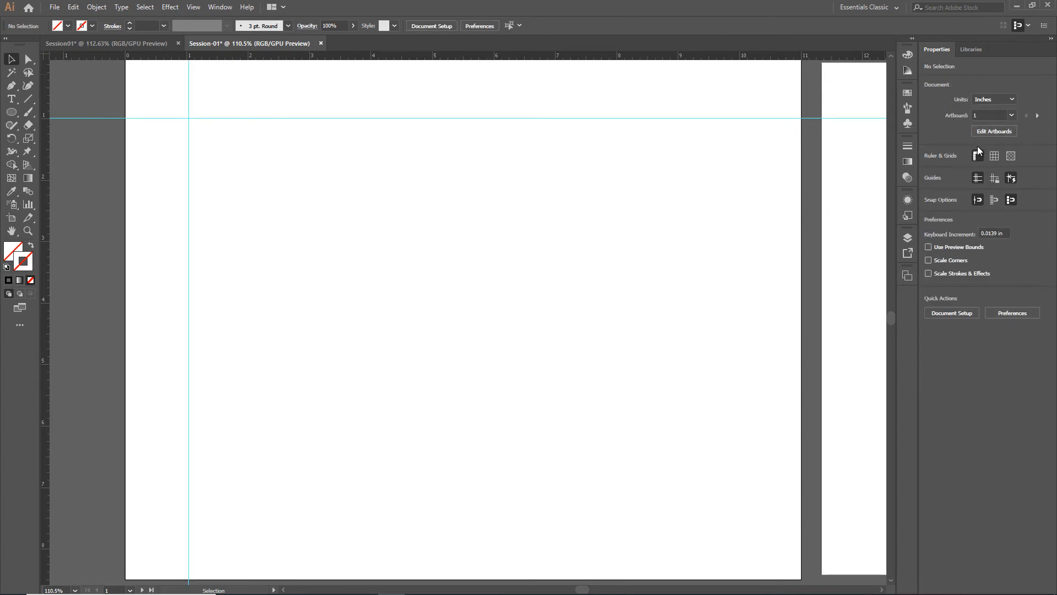
# Step: Try the document grid and the transparency grid, and hide both again
pyautogui.click(995, 160)
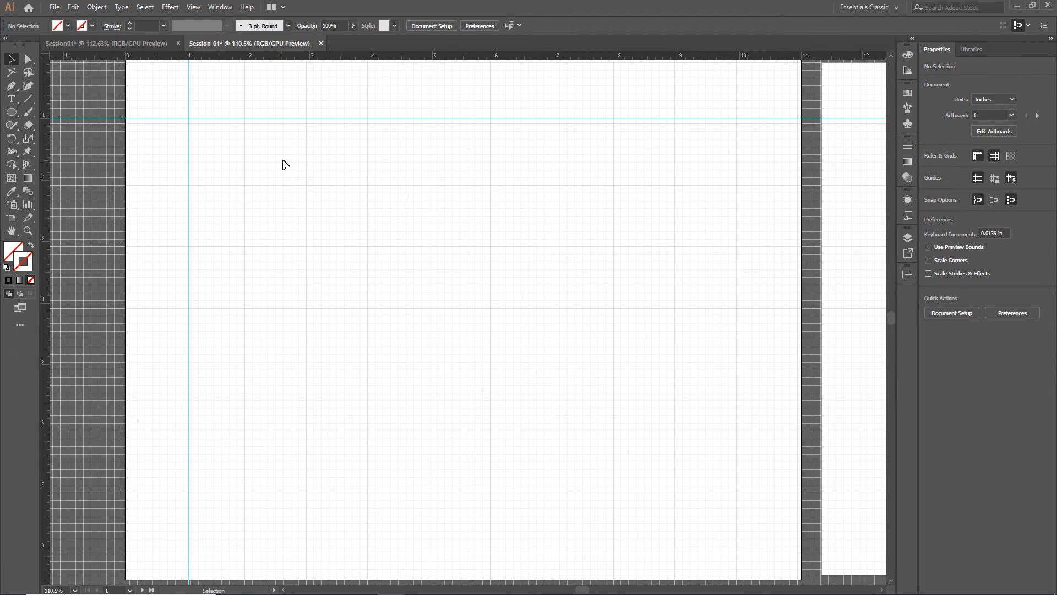
pyautogui.click(1011, 157)
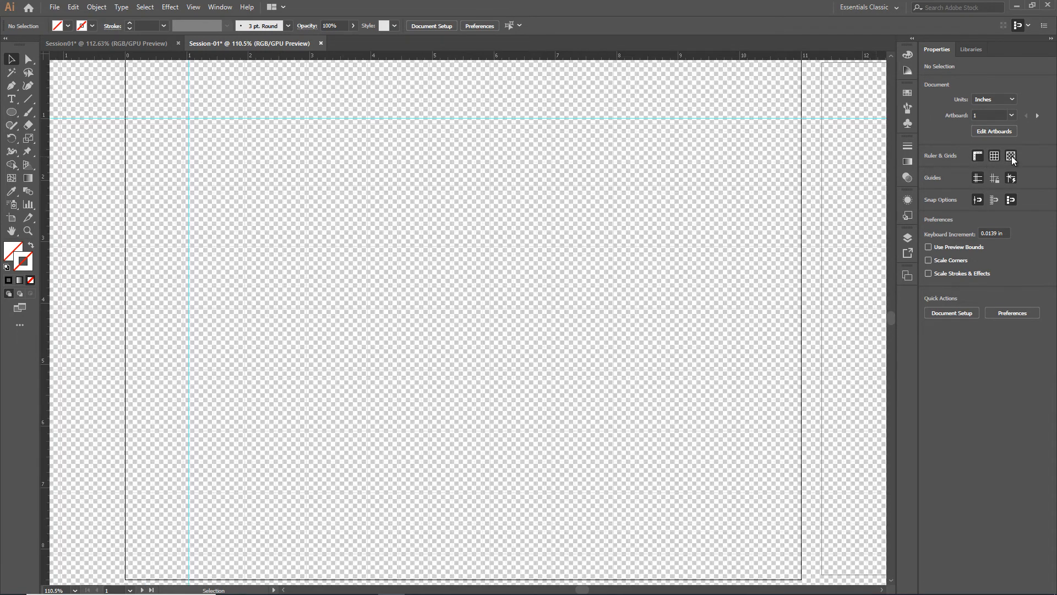
pyautogui.click(1010, 156)
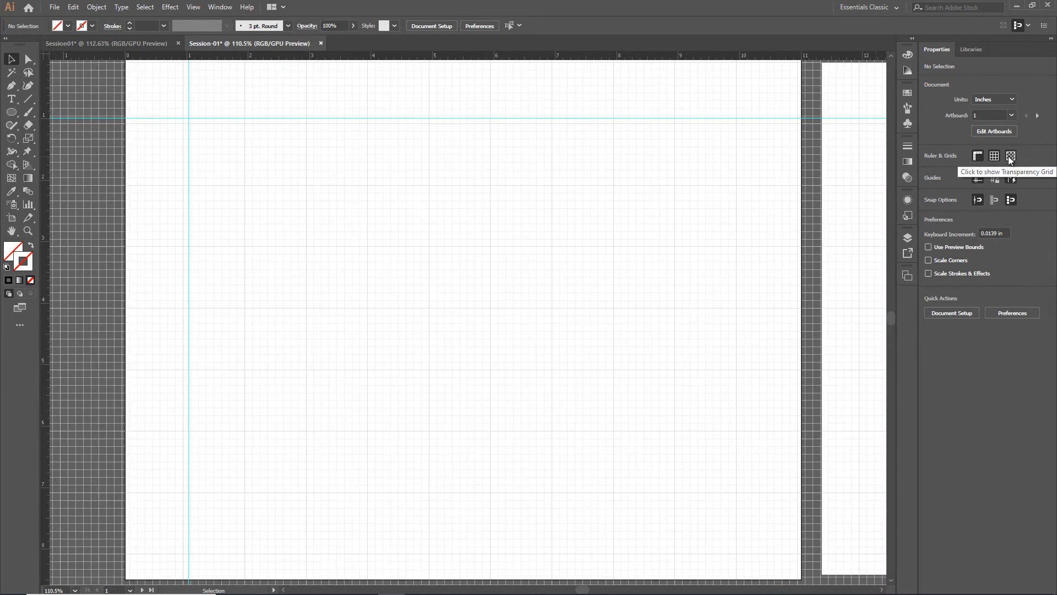
pyautogui.click(993, 157)
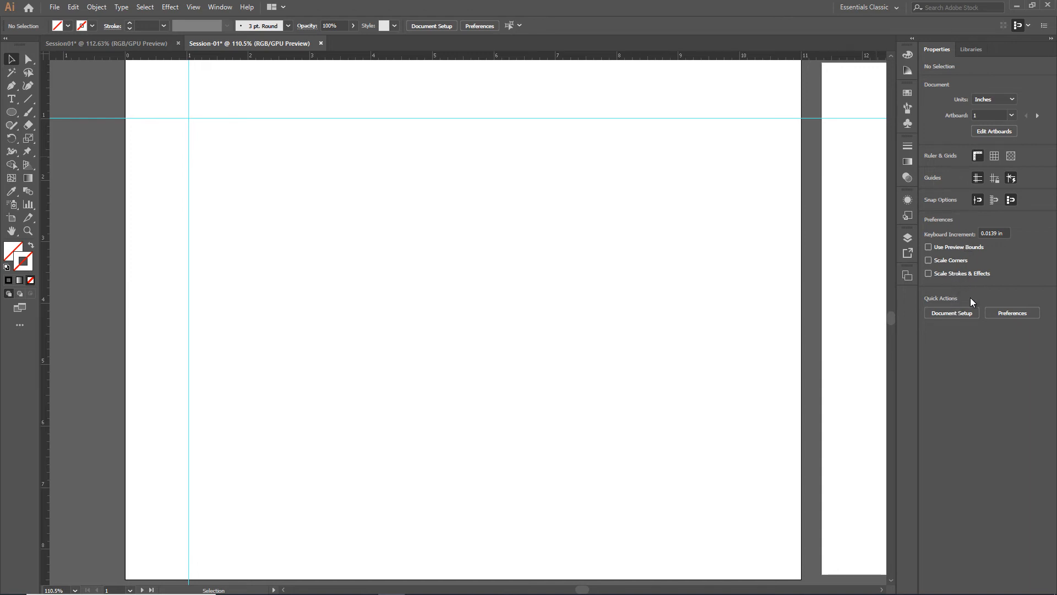
# Step: Open the Preferences and examine the Type, Units and Guides & Grid settings
pyautogui.click(999, 312)
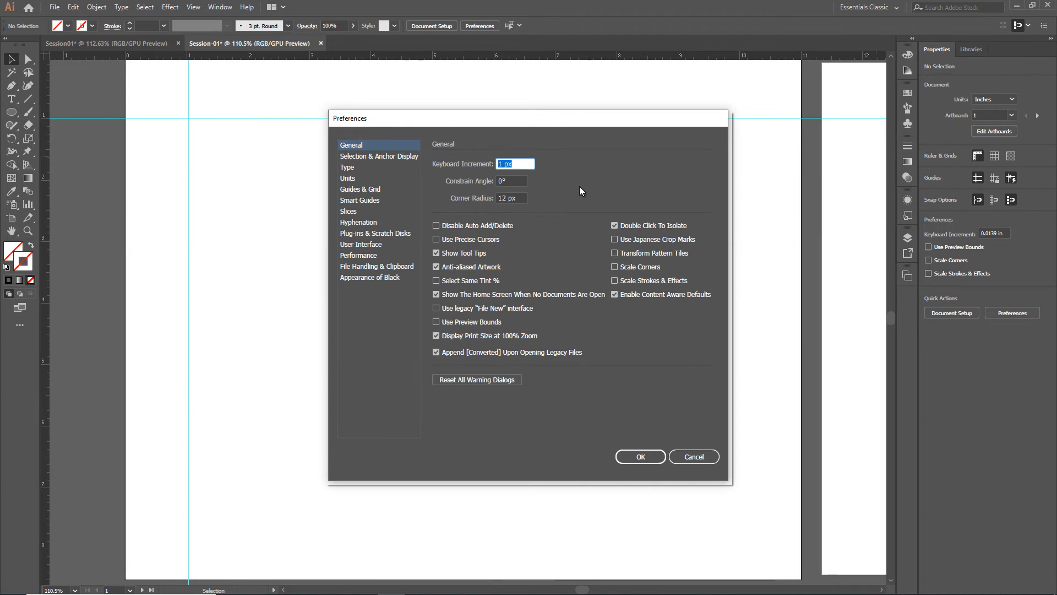
pyautogui.click(349, 168)
pyautogui.click(353, 180)
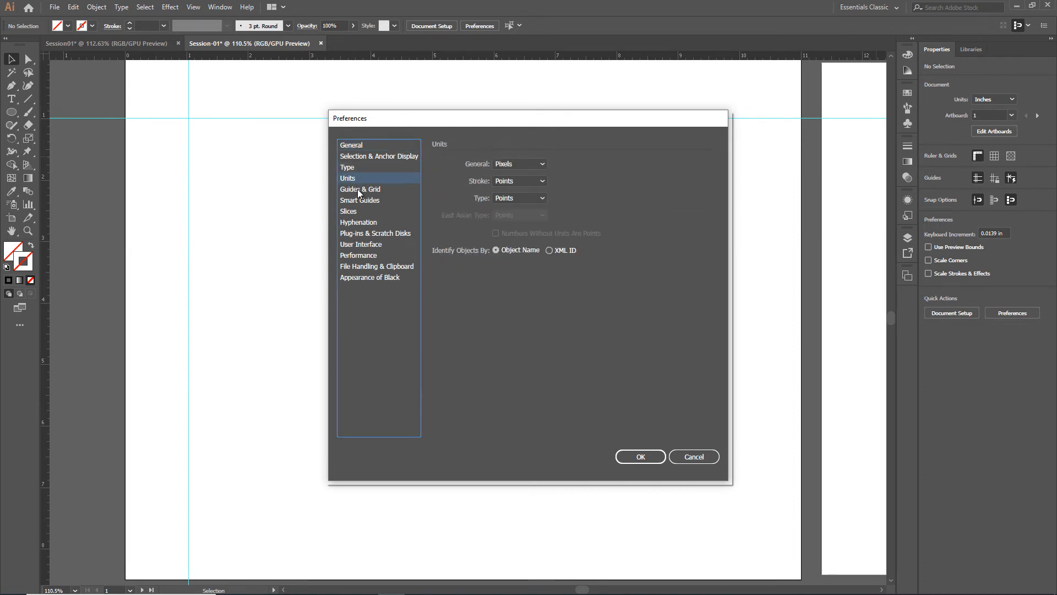
pyautogui.click(358, 184)
pyautogui.click(358, 182)
pyautogui.click(384, 190)
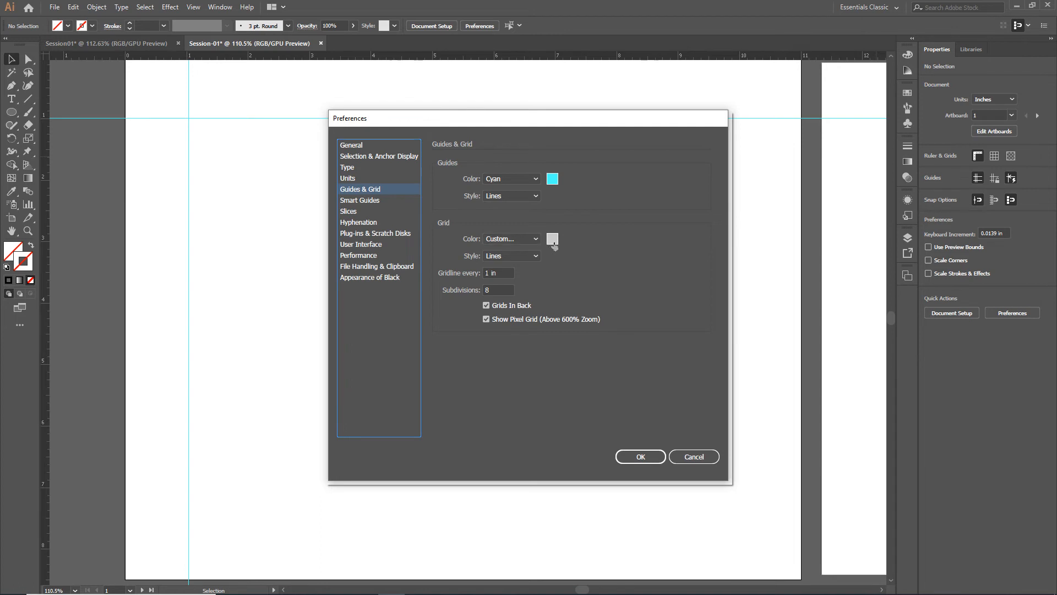
# Step: Examine the Smart Guides preferences and their colour choices, and look through Slices, Hyphenation and Plug-ins & Scratch Disks
pyautogui.click(371, 202)
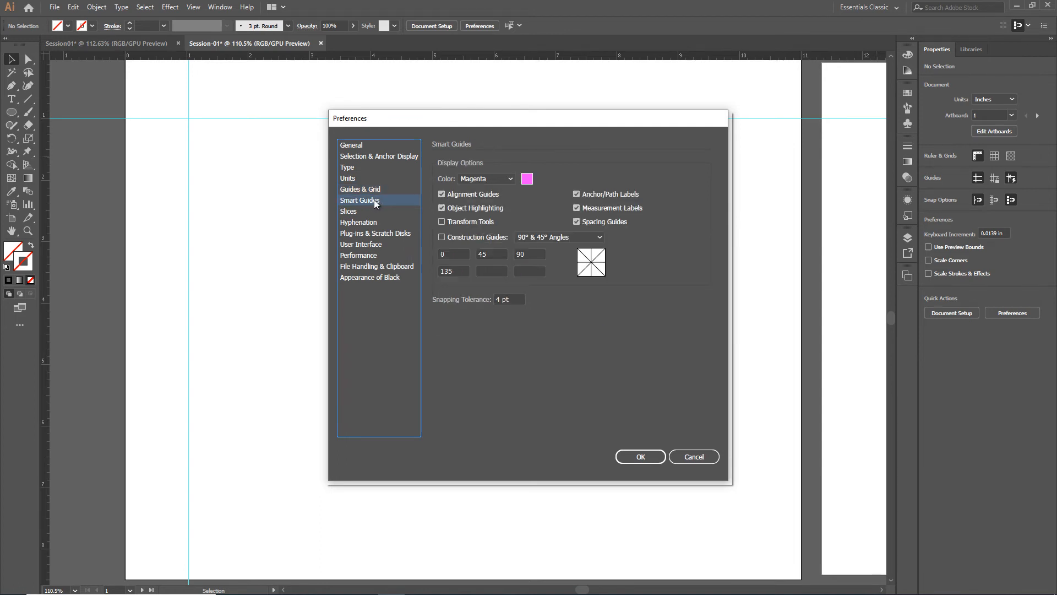
pyautogui.click(529, 182)
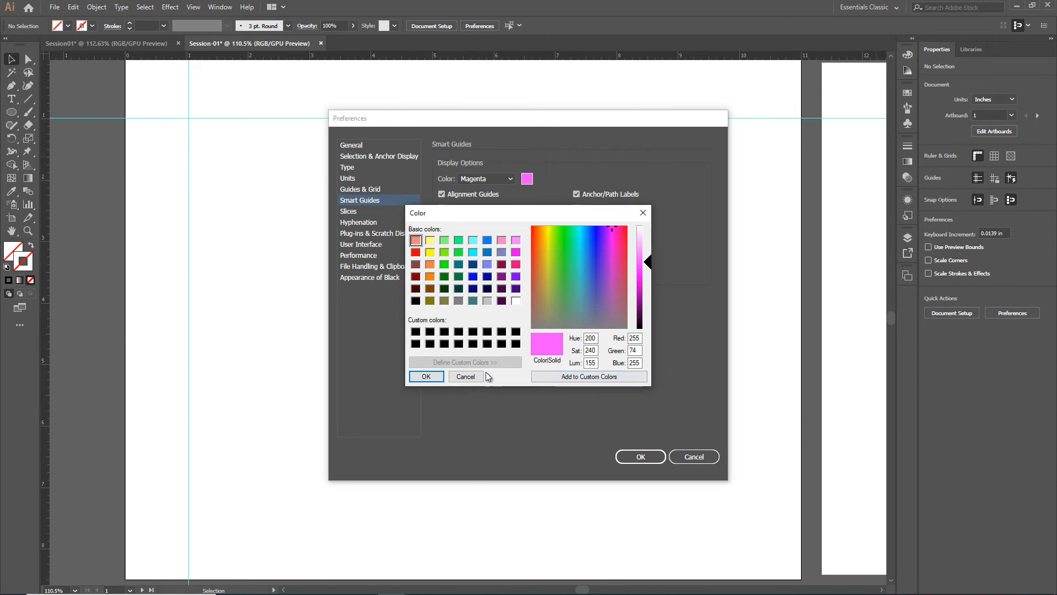
pyautogui.click(473, 377)
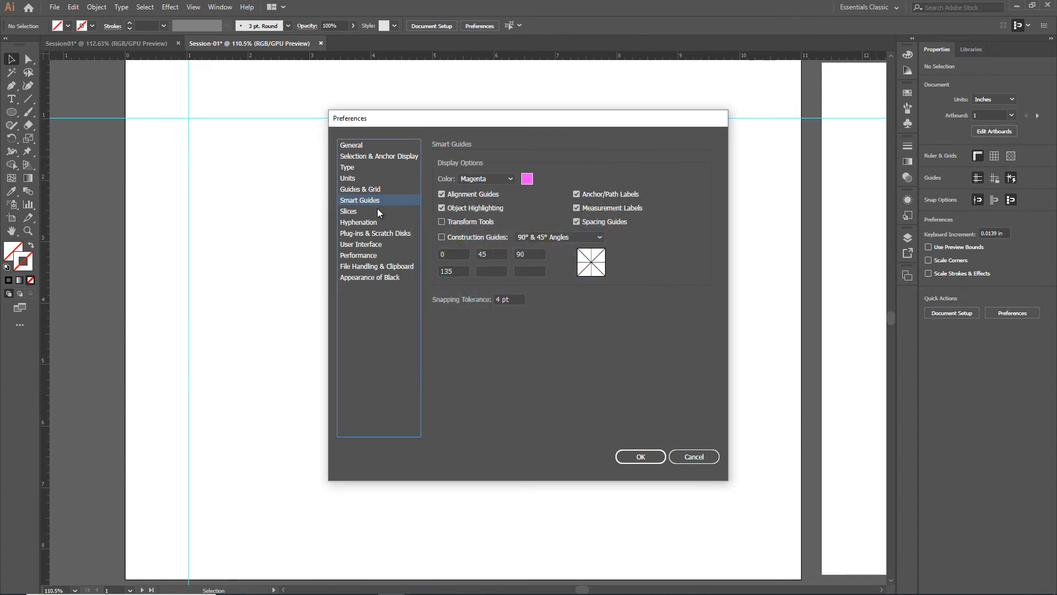
pyautogui.click(359, 221)
pyautogui.click(359, 213)
pyautogui.click(359, 220)
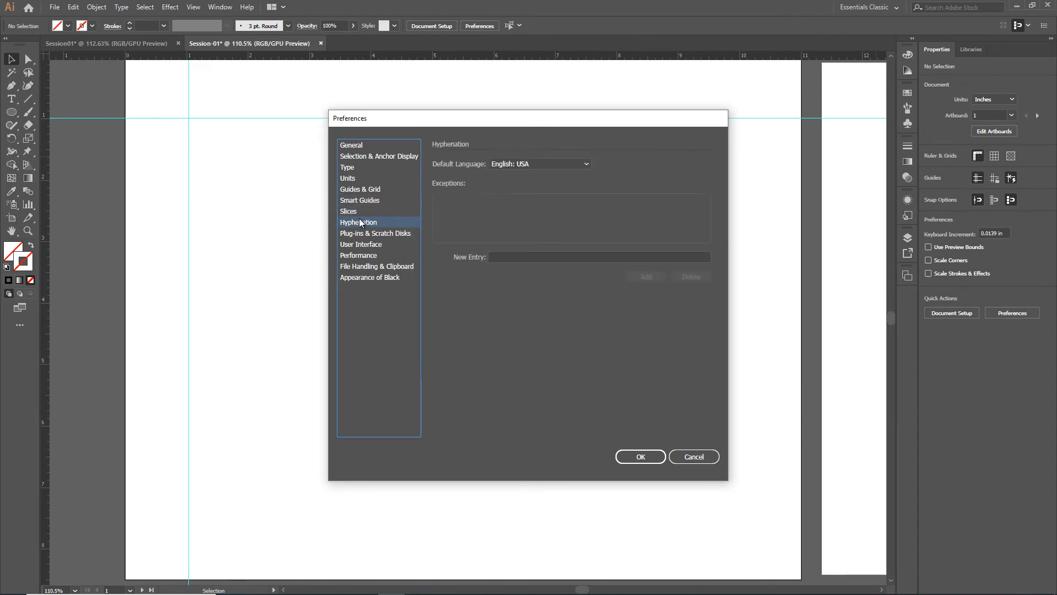
pyautogui.click(361, 233)
# Step: Try each brightness level in the User Interface preferences and set the interface to the darkest one
pyautogui.click(363, 245)
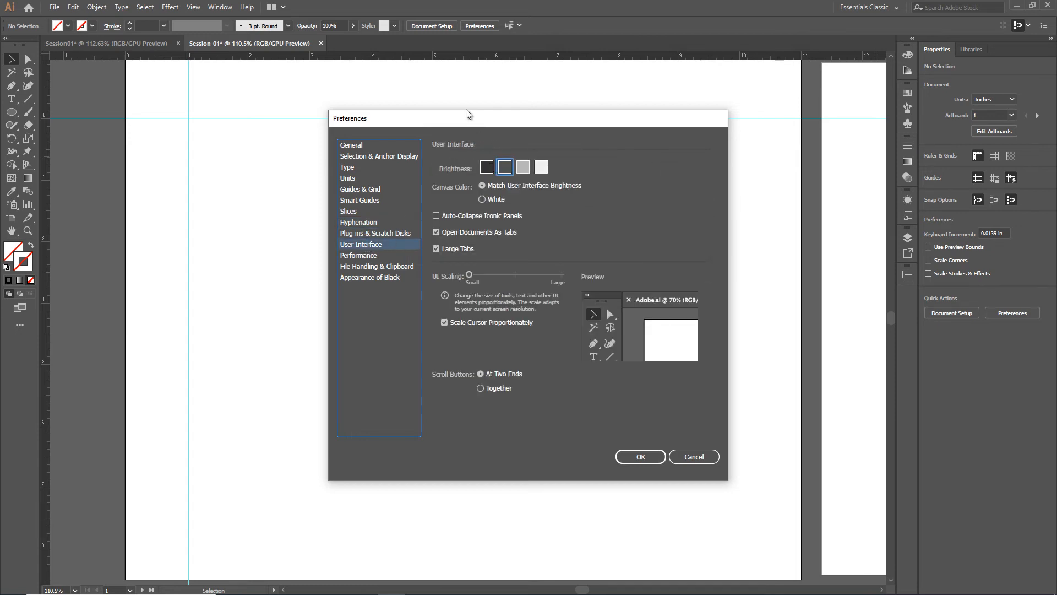
pyautogui.click(487, 168)
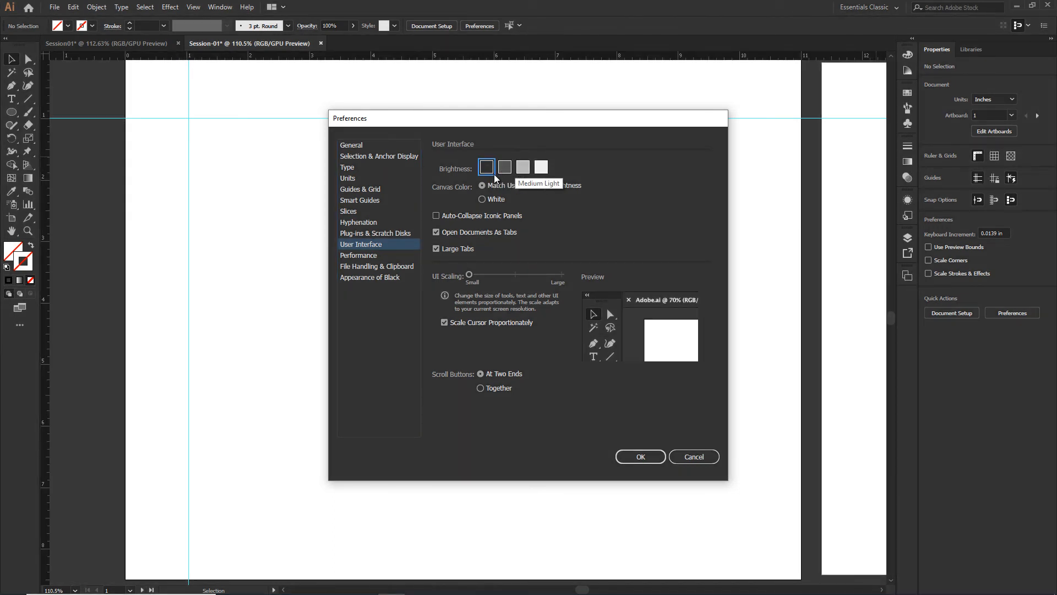
pyautogui.click(507, 169)
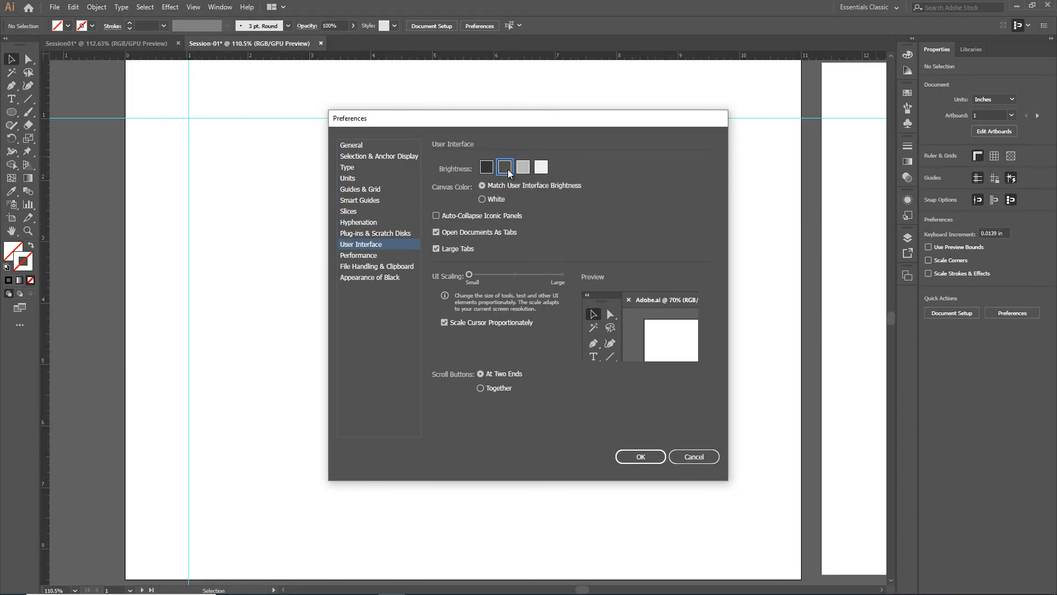
pyautogui.click(523, 168)
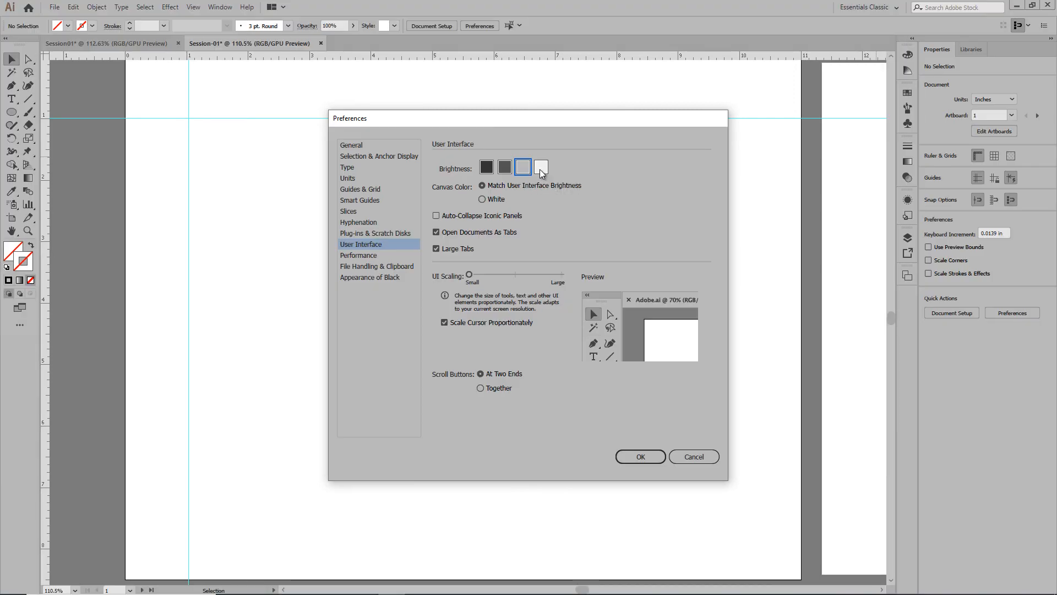
pyautogui.click(542, 168)
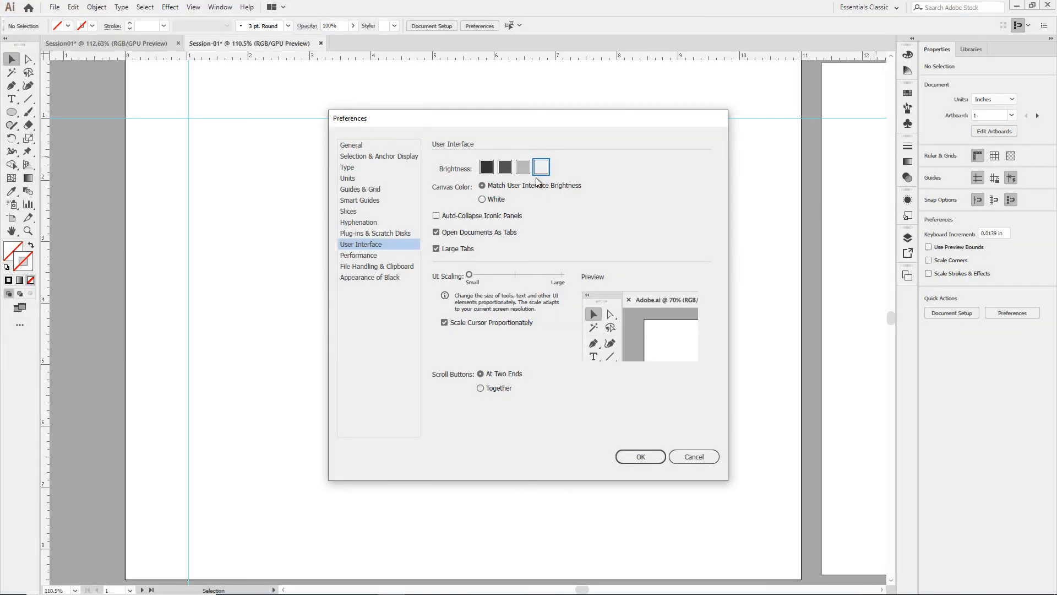
pyautogui.click(485, 169)
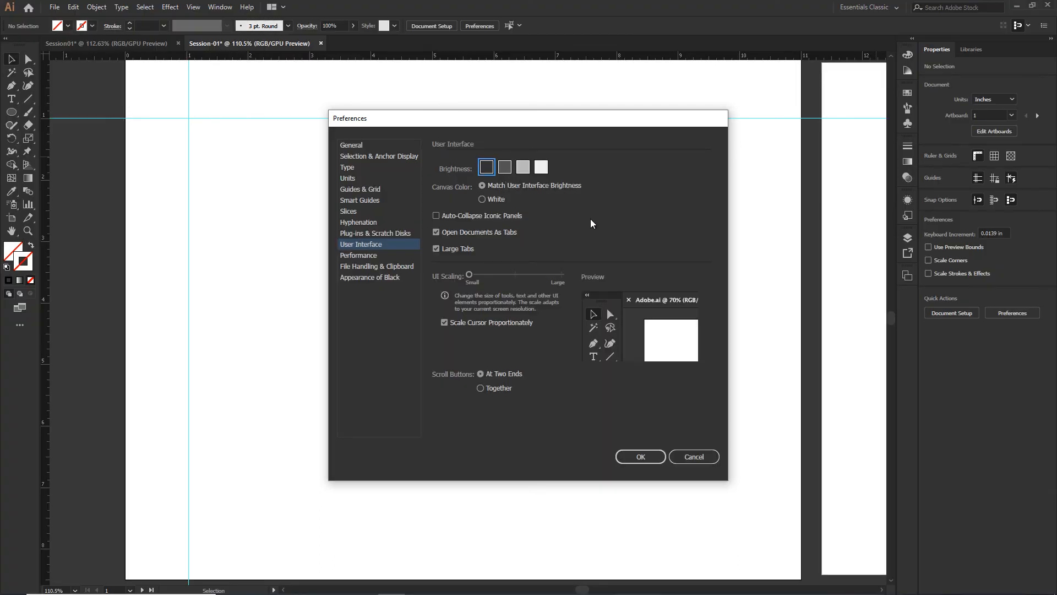
# Step: Try an undo count of 200 in the Performance preferences and return it to 100
pyautogui.click(380, 256)
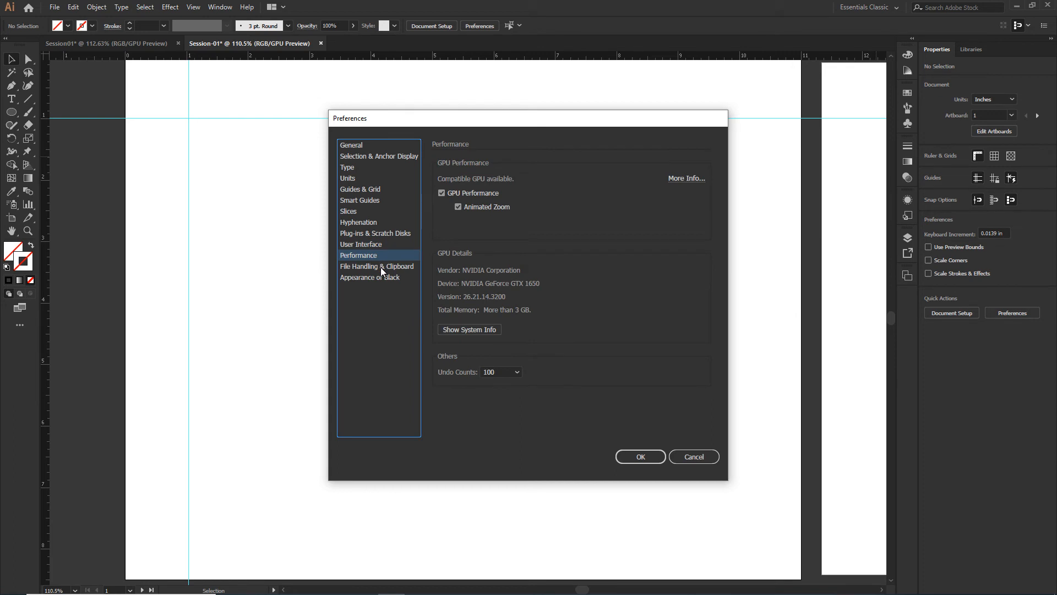
pyautogui.click(498, 373)
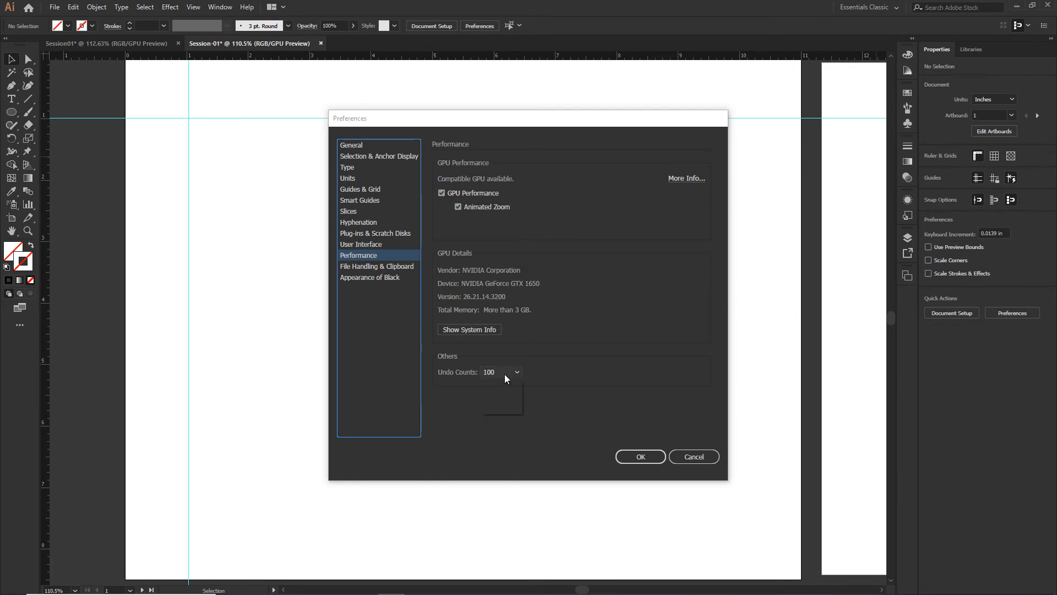
pyautogui.click(498, 408)
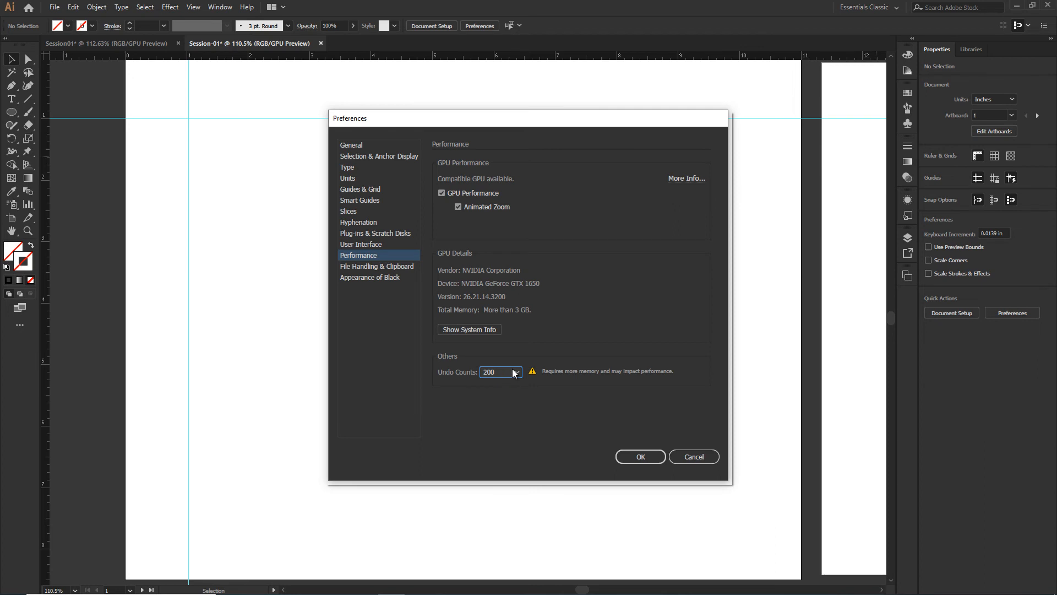
pyautogui.click(514, 373)
pyautogui.click(490, 395)
# Step: Set recovery data to save automatically every 30 seconds, view the Appearance of Black options and apply the preferences
pyautogui.click(395, 267)
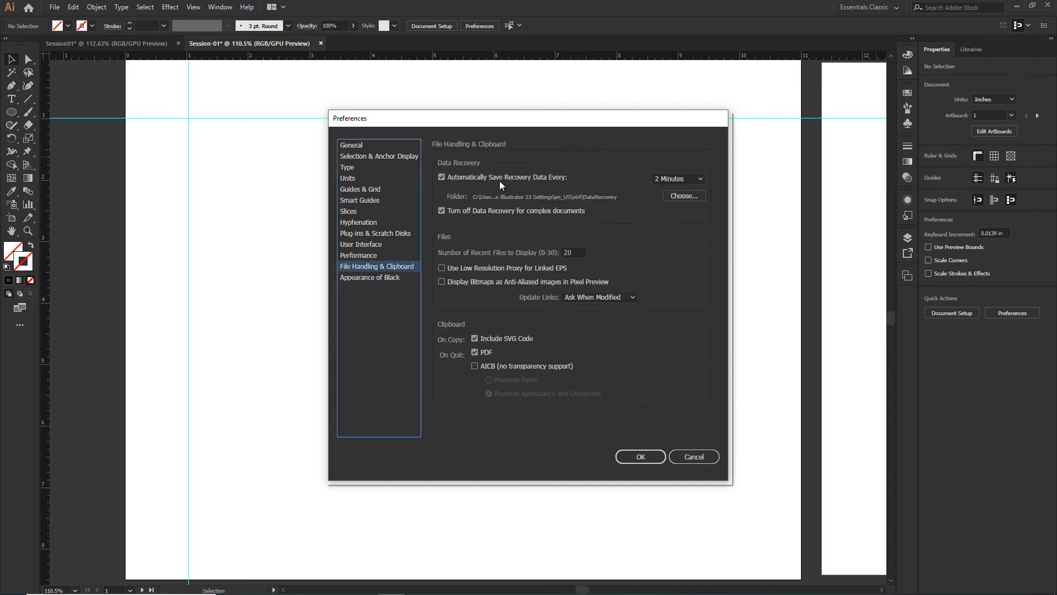
pyautogui.click(681, 180)
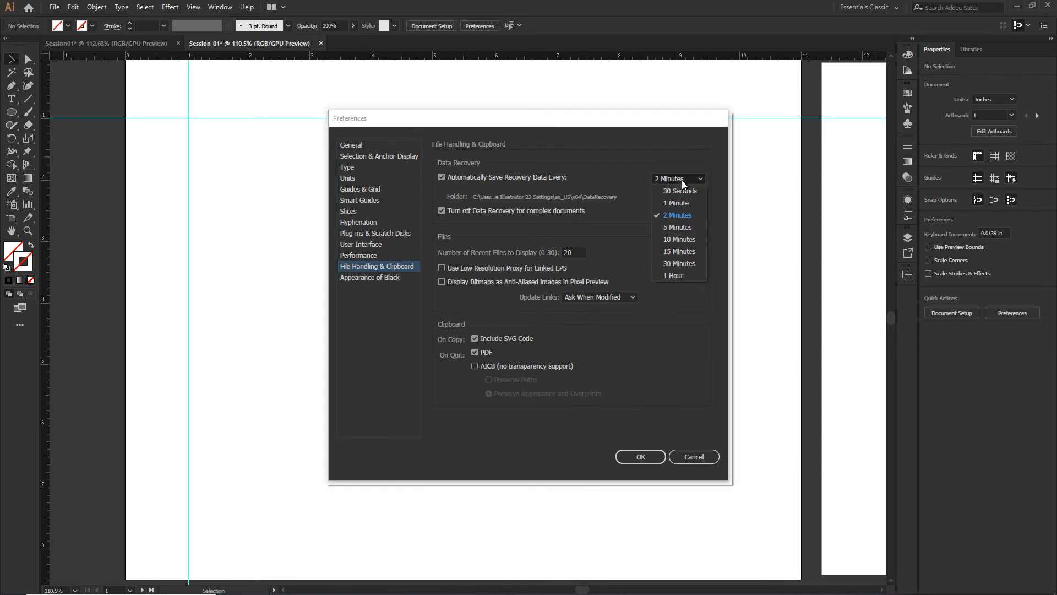
pyautogui.click(685, 194)
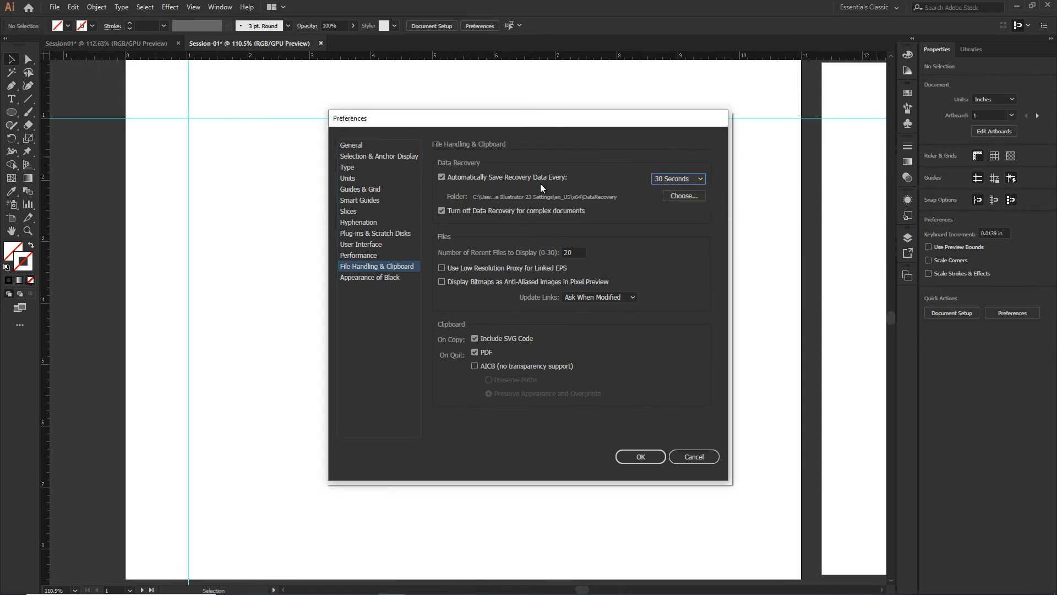
pyautogui.click(390, 281)
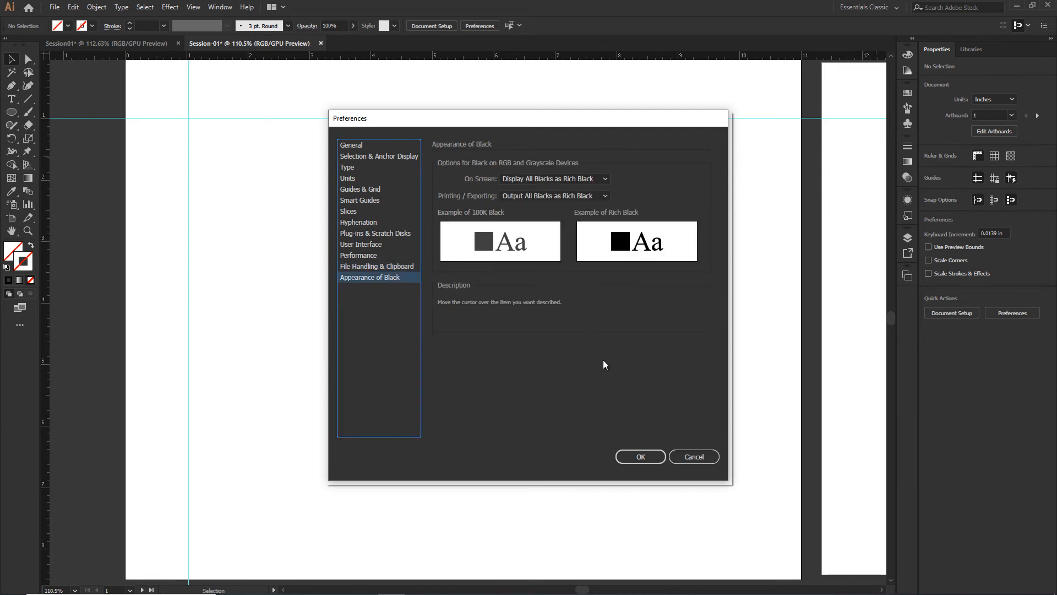
pyautogui.click(647, 458)
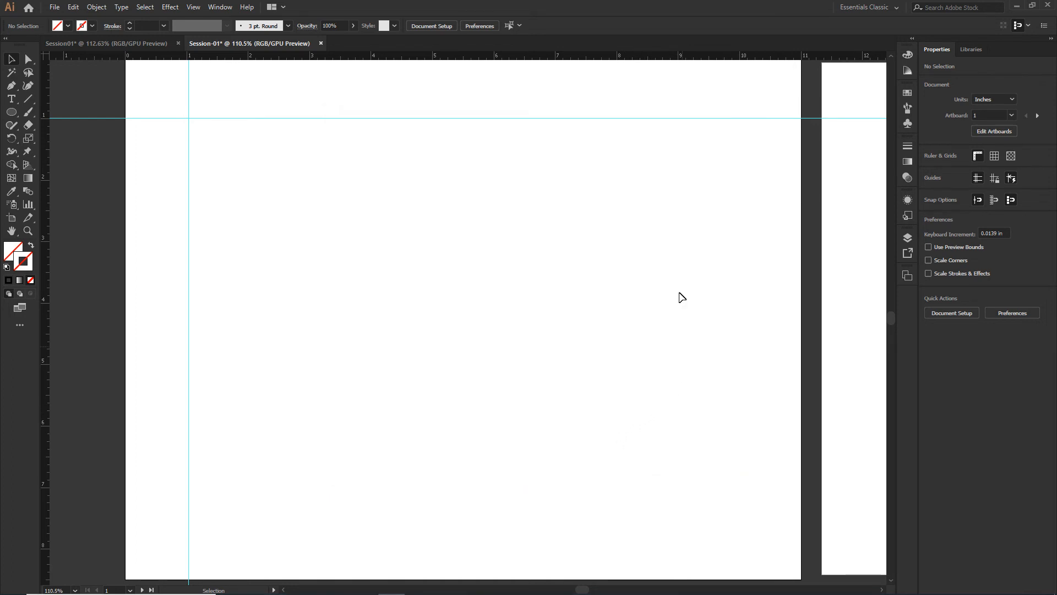
# Step: View the Type options in Document Setup and set the document units to Pixels
pyautogui.click(427, 27)
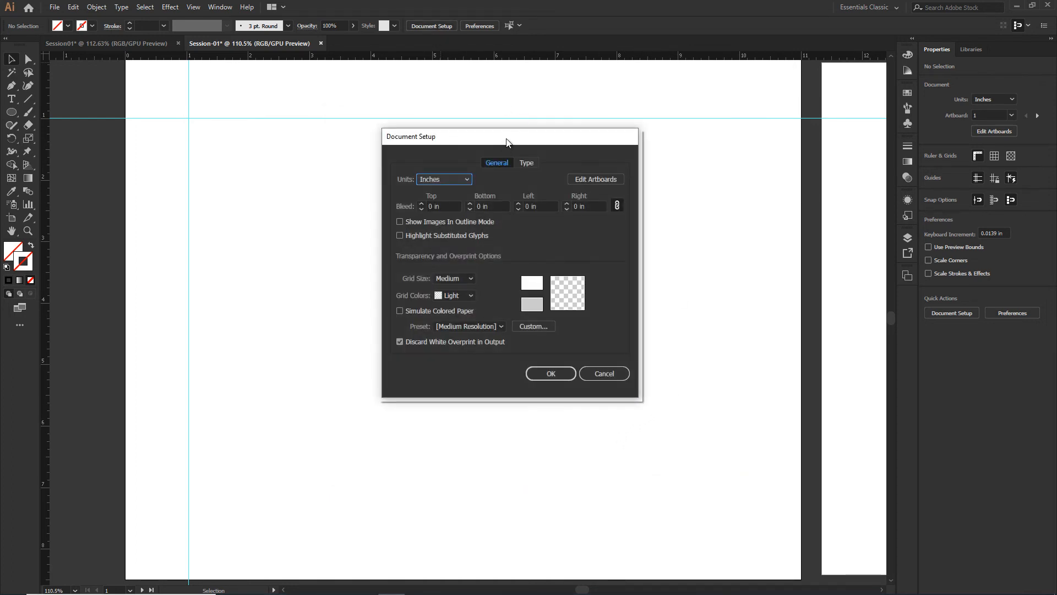
pyautogui.moveTo(507, 142); pyautogui.dragTo(489, 121)
pyautogui.click(512, 143)
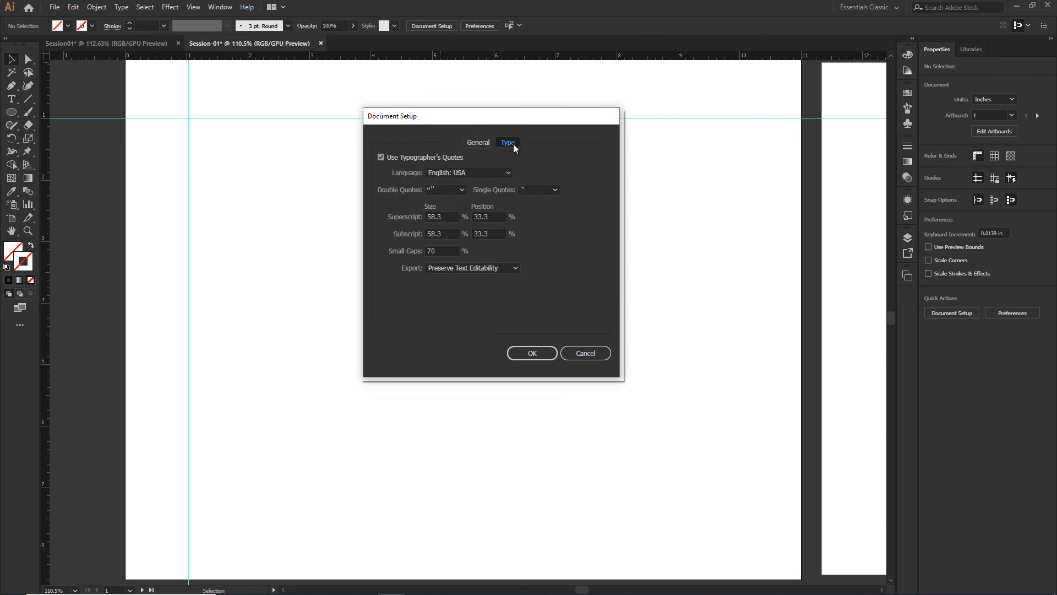
pyautogui.click(474, 142)
pyautogui.click(441, 159)
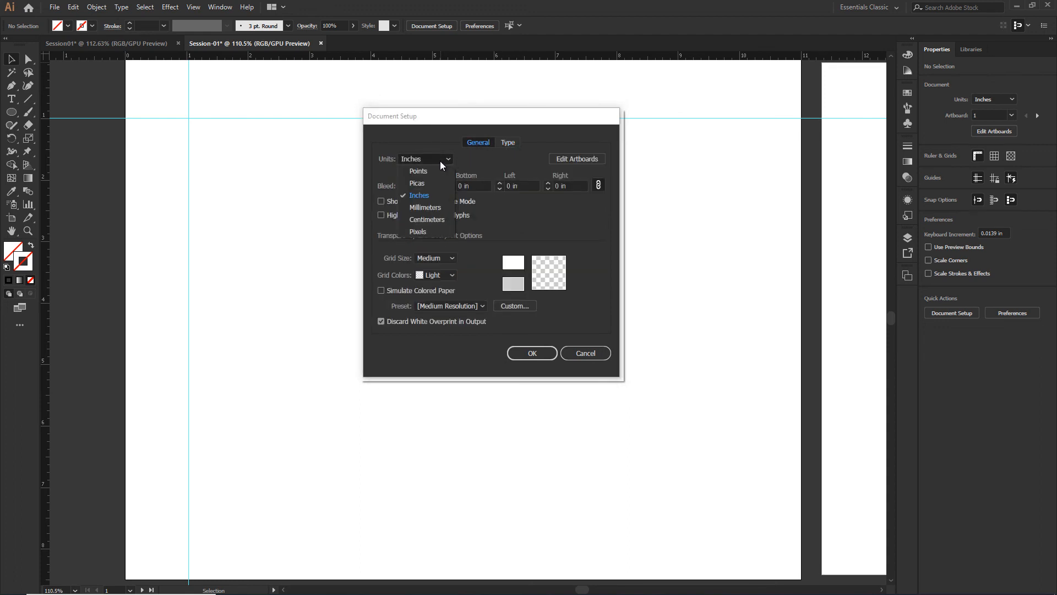
pyautogui.click(421, 231)
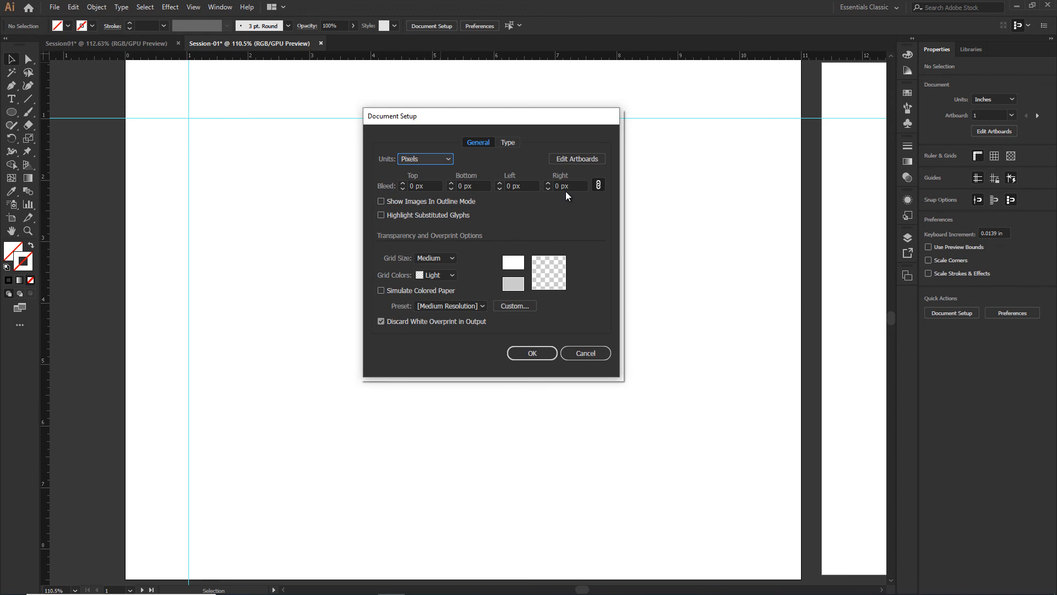
# Step: Review the transparency grid size and colour choices in Document Setup, and start editing the artboards from there
pyautogui.click(453, 258)
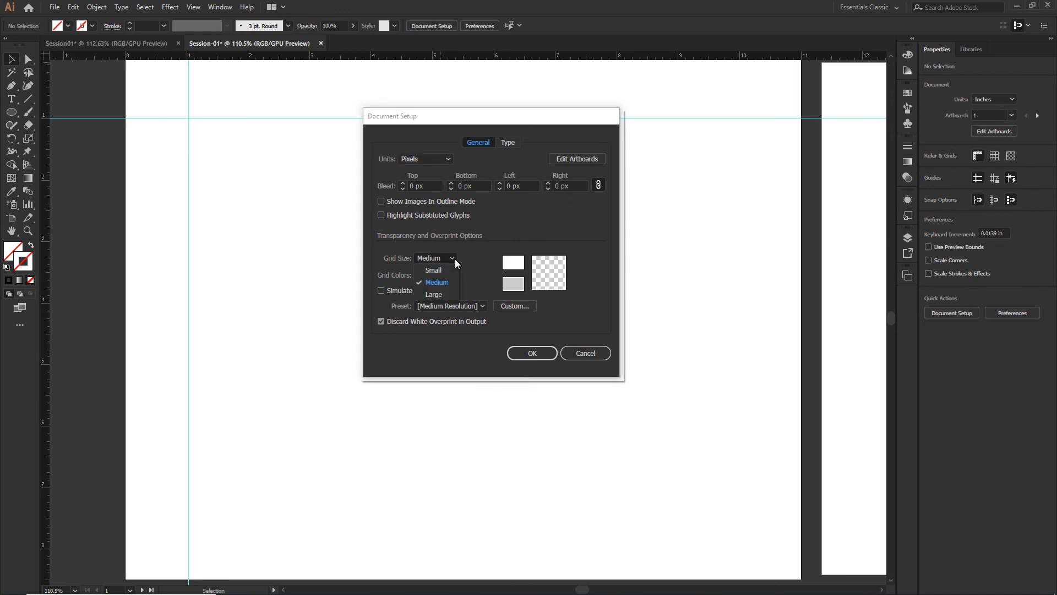
pyautogui.click(455, 259)
pyautogui.click(454, 275)
pyautogui.click(454, 276)
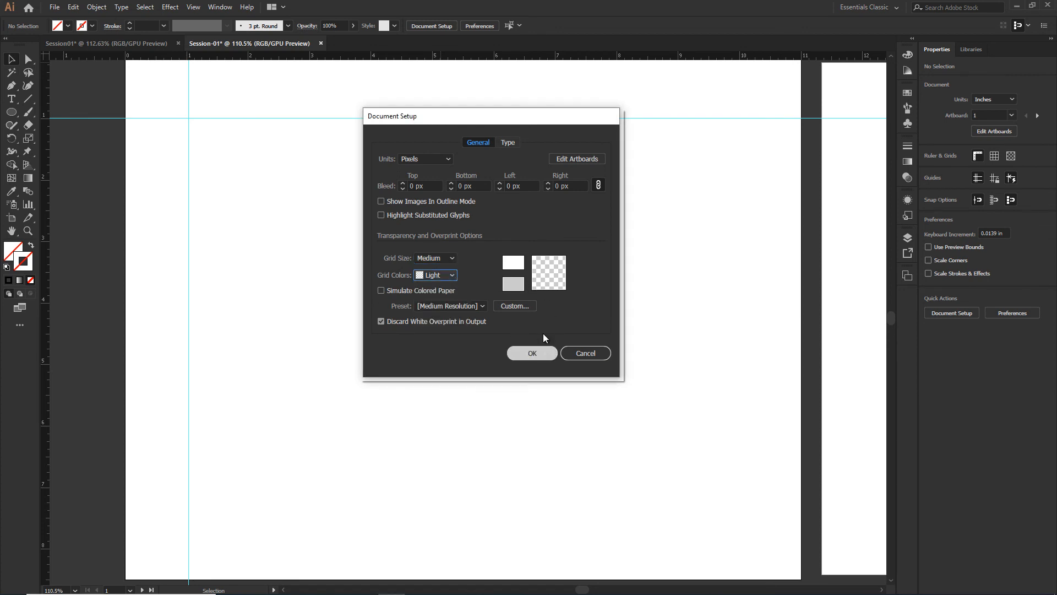
pyautogui.click(577, 160)
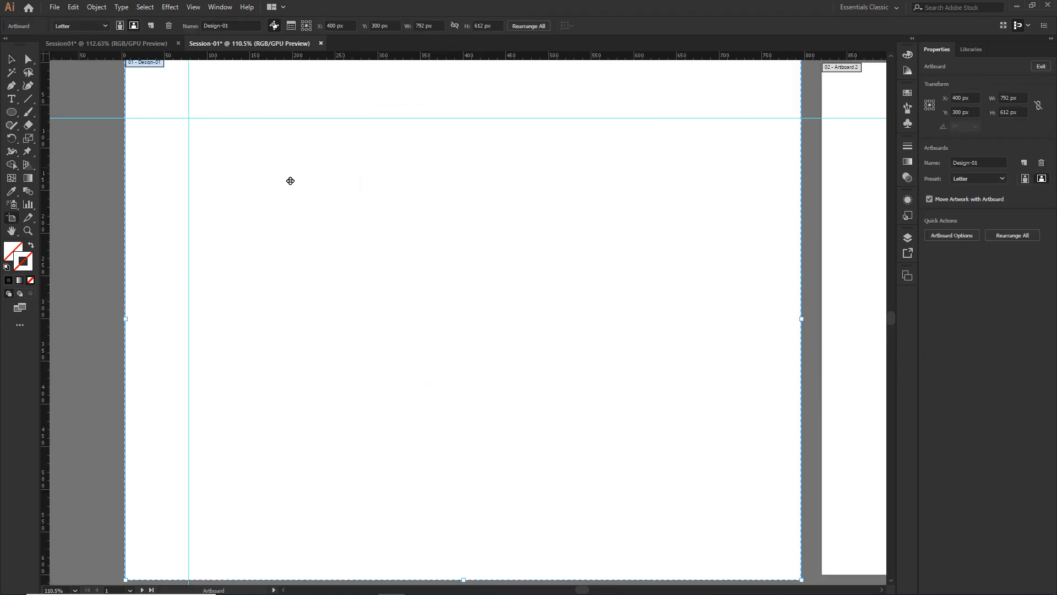
# Step: Resize the Design-01 artboard to about 644 × 458 px, with its left edge on the vertical guide
pyautogui.moveTo(128, 322); pyautogui.dragTo(189, 325)
pyautogui.moveTo(799, 322); pyautogui.dragTo(738, 330)
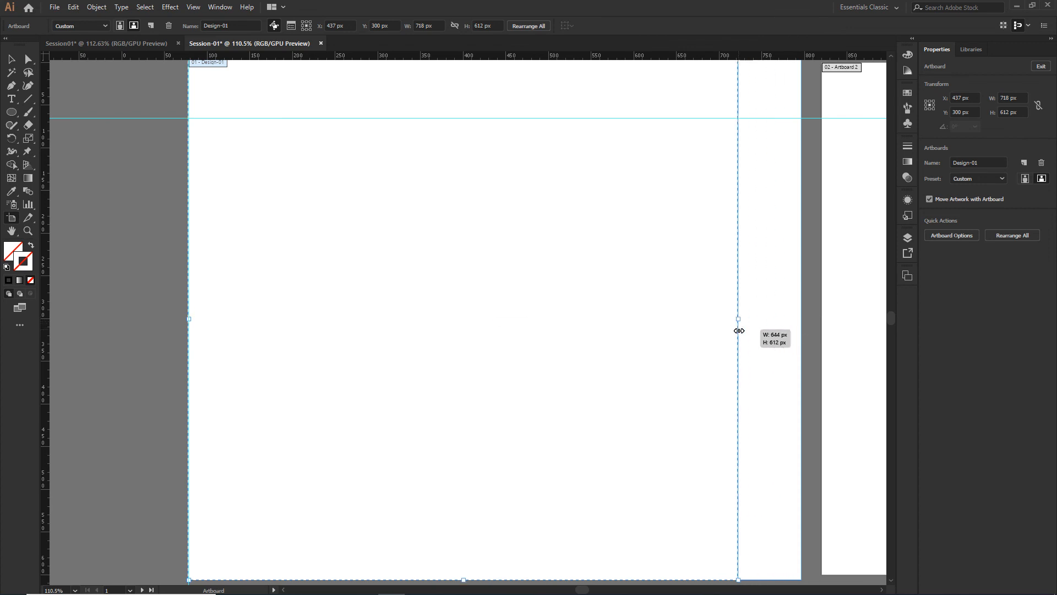
pyautogui.scroll(-2, 562, 416)
pyautogui.moveTo(461, 533); pyautogui.dragTo(448, 393)
pyautogui.scroll(4, 502, 415)
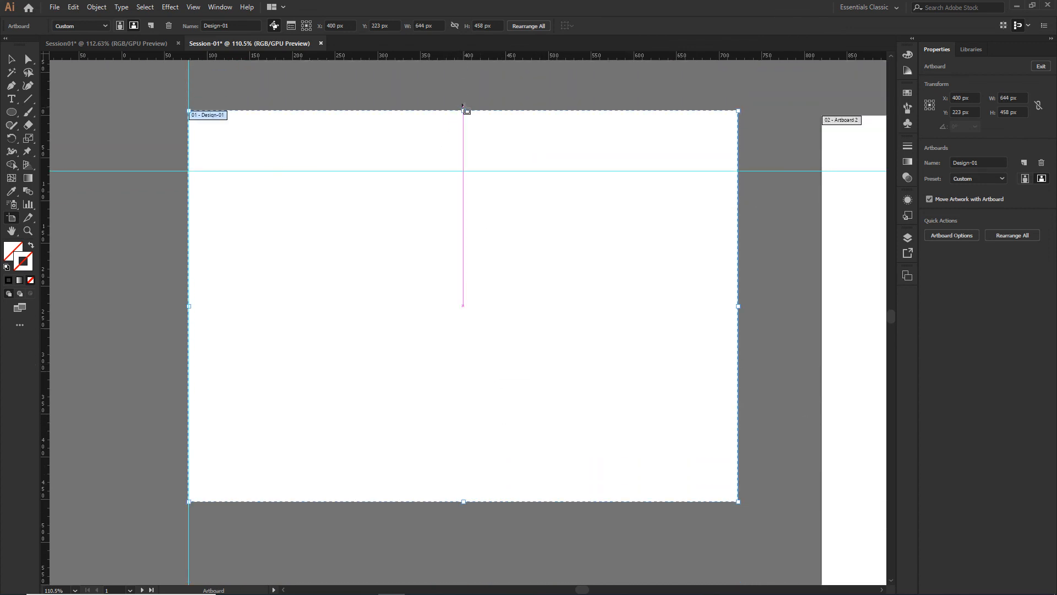
# Step: Lower the top edge of the Design-01 artboard to the horizontal guide and leave artboard editing
pyautogui.moveTo(464, 111); pyautogui.dragTo(458, 171)
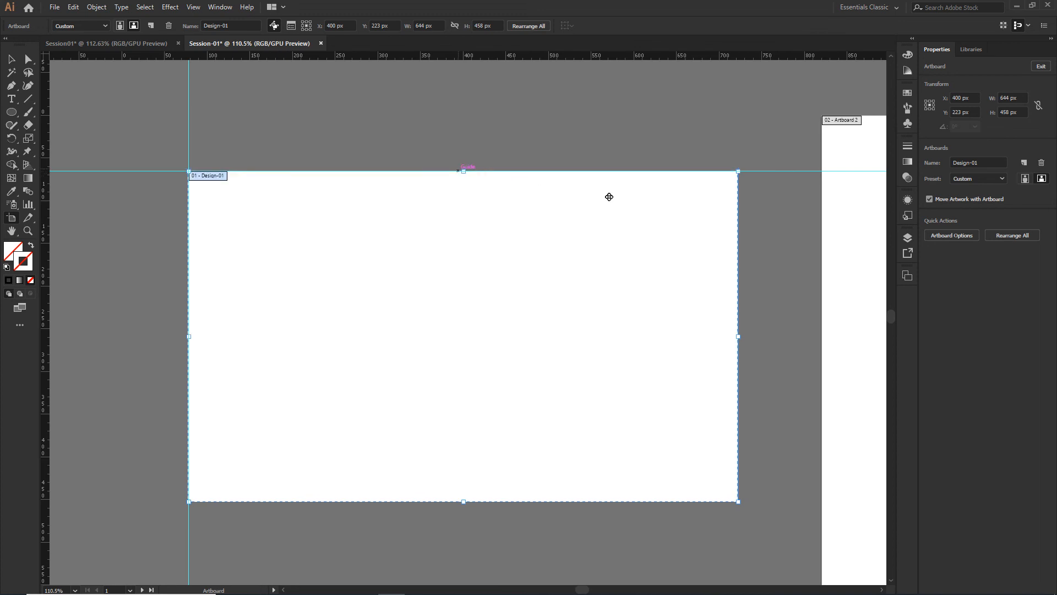
pyautogui.click(781, 275)
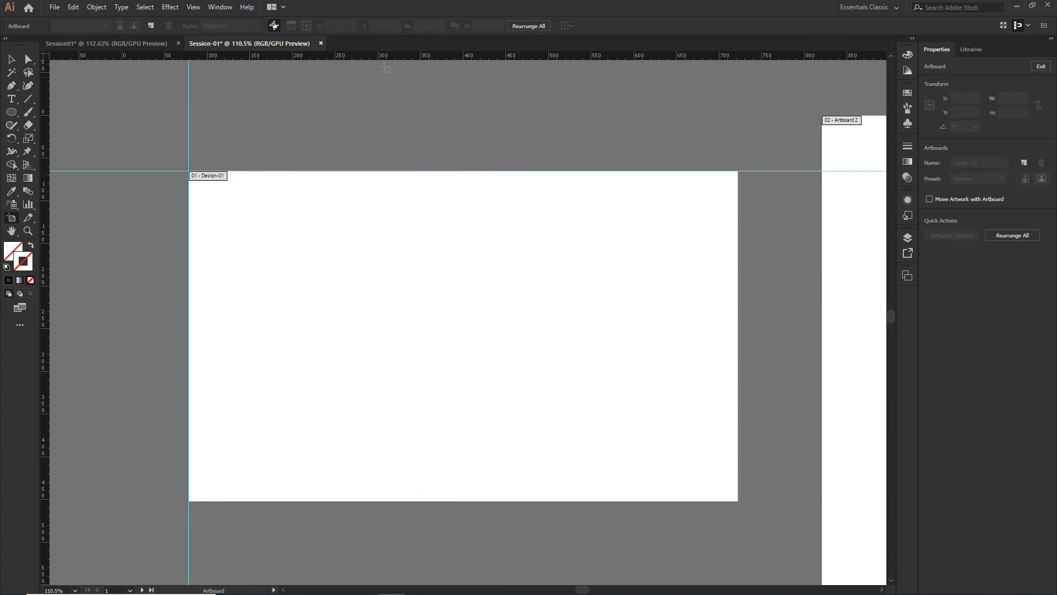
pyautogui.click(12, 59)
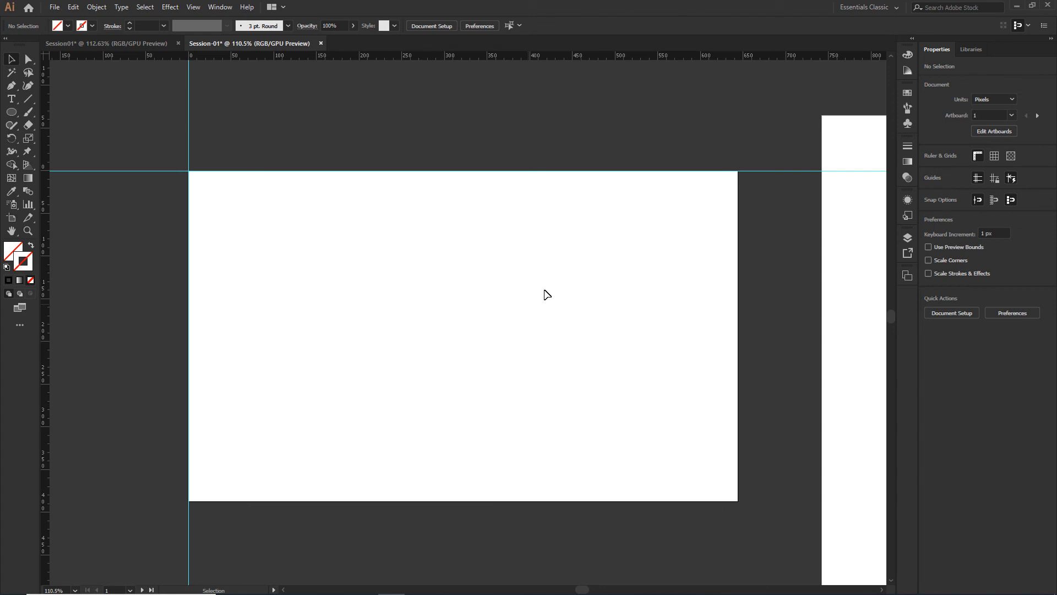
# Step: Save the current panel layout as a new workspace under the user's first name and check the workspace list
pyautogui.click(850, 9)
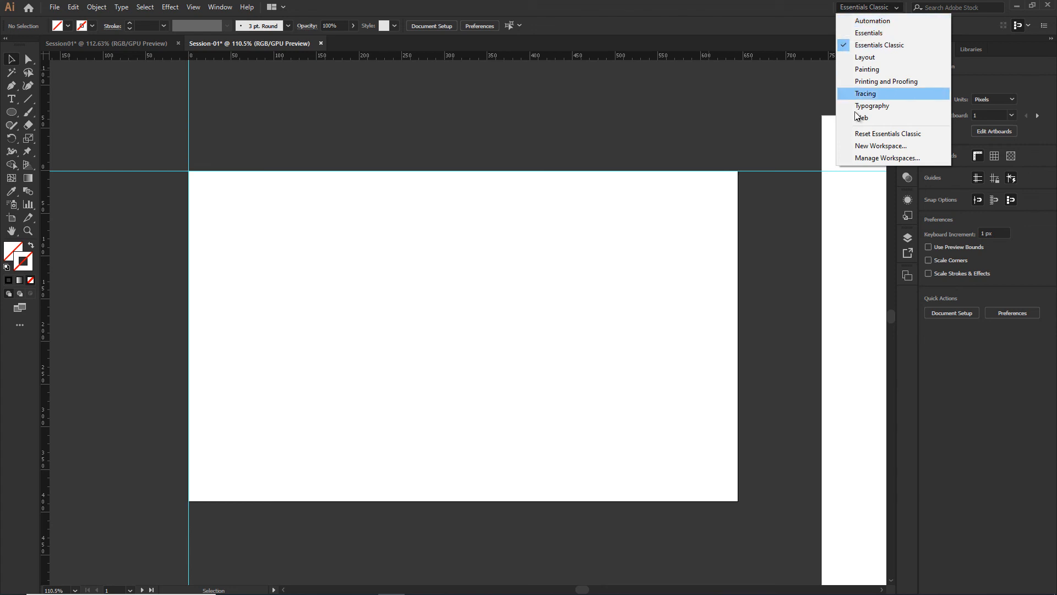
pyautogui.click(880, 145)
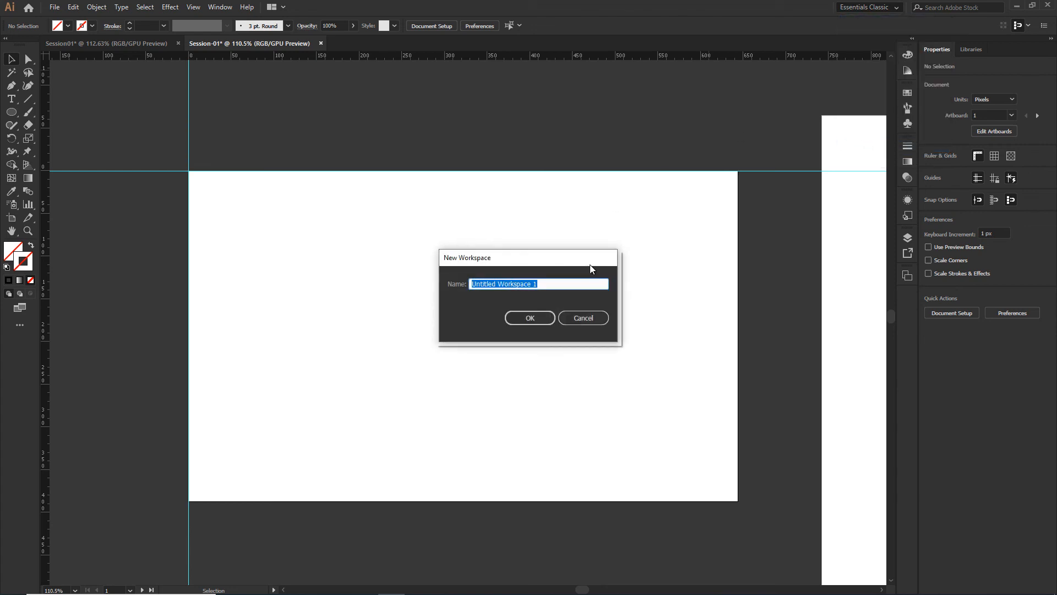
pyautogui.write('Sonal')
pyautogui.click(530, 319)
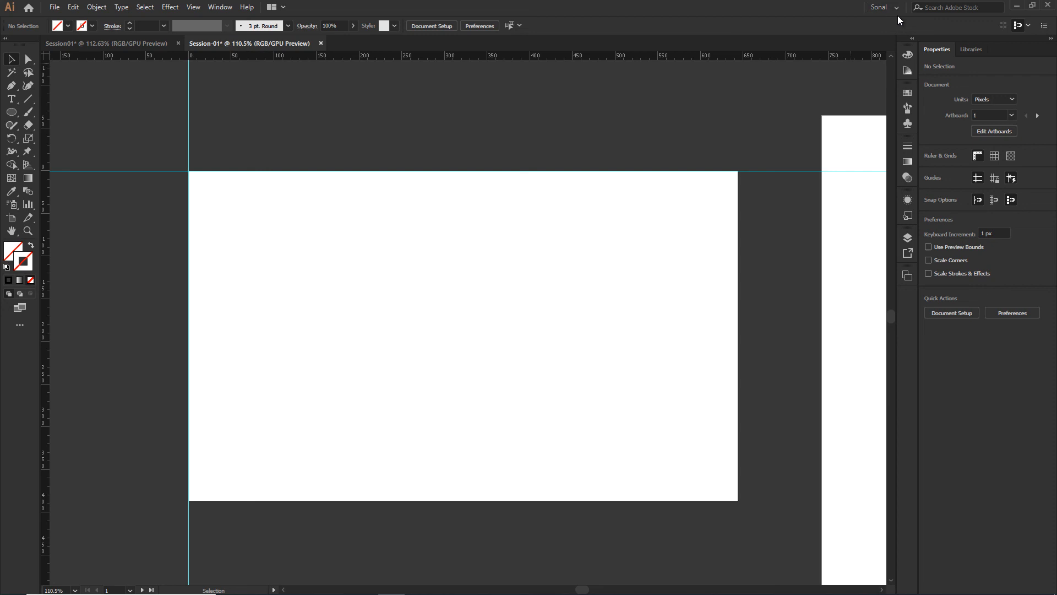
pyautogui.click(896, 8)
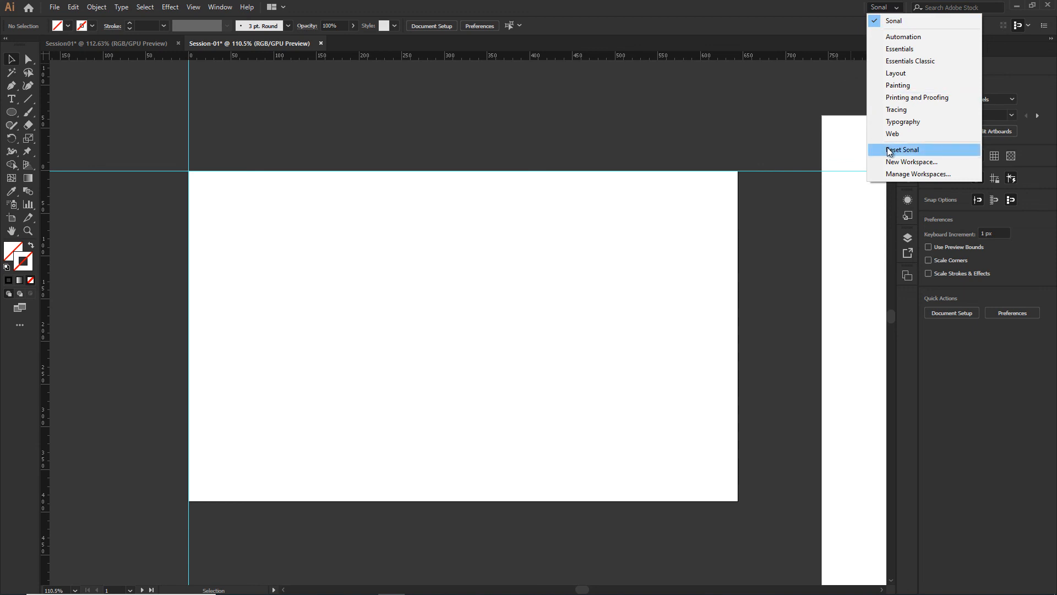
pyautogui.click(851, 127)
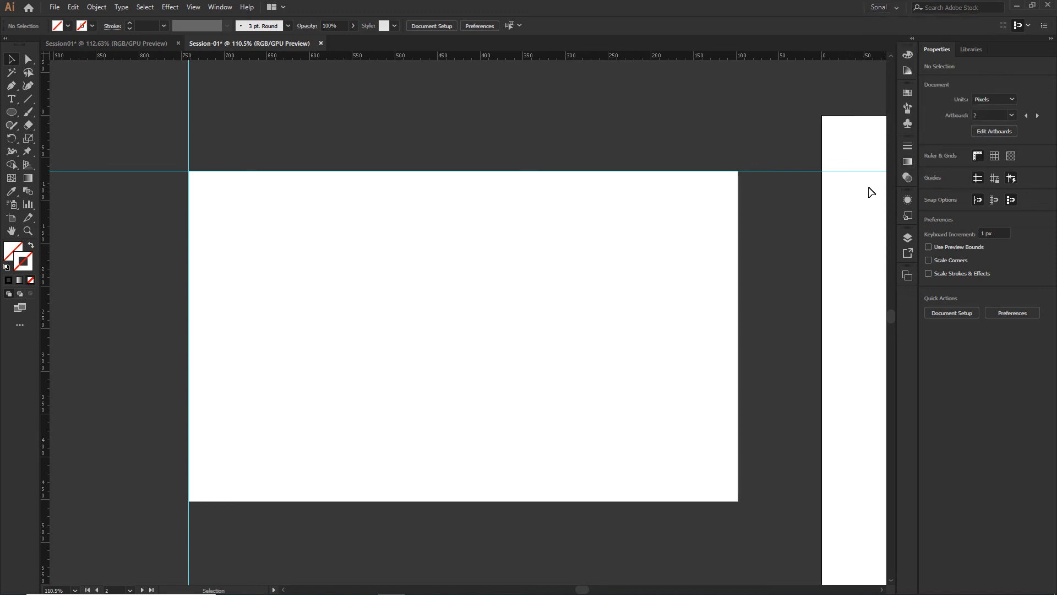
# Step: Show the Align panel and dock its group with Transform and Pathfinder below the existing collapsed panels
pyautogui.click(220, 6)
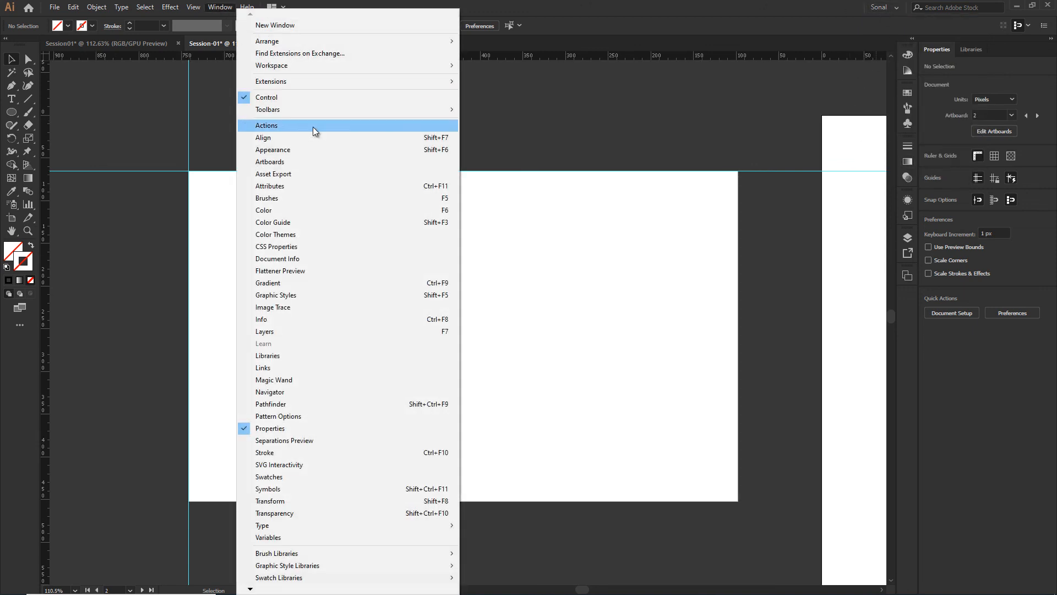
pyautogui.click(315, 138)
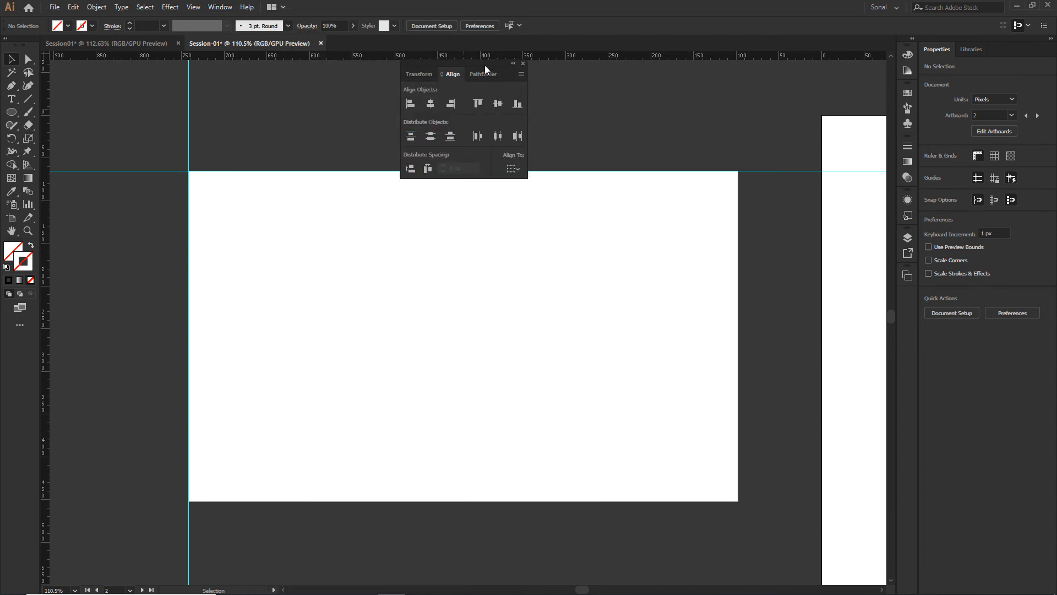
pyautogui.moveTo(484, 65); pyautogui.dragTo(903, 295)
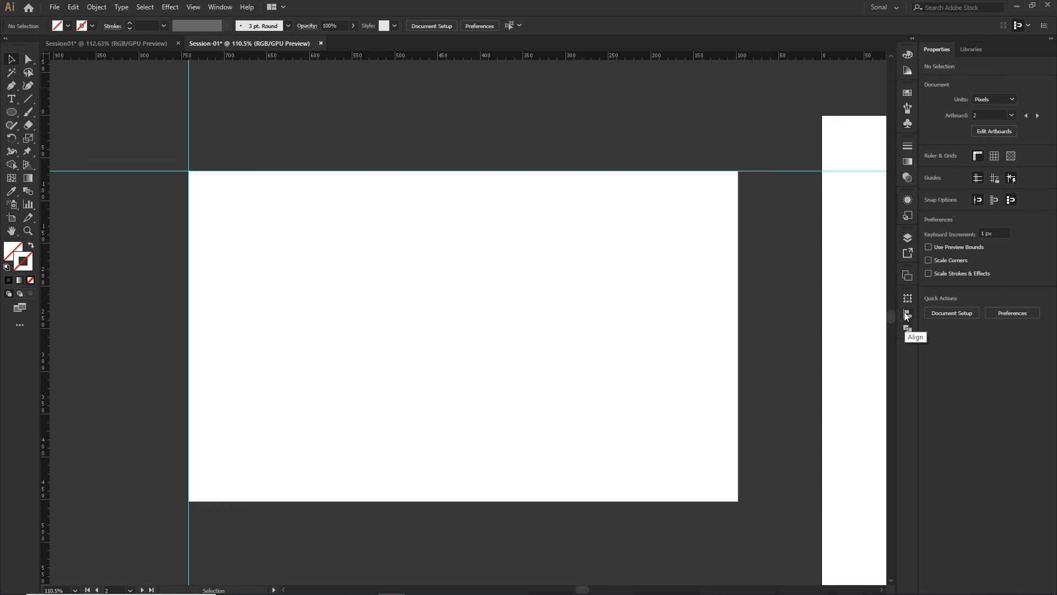
# Step: Switch to the Automation workspace and return to the custom workspace
pyautogui.click(899, 8)
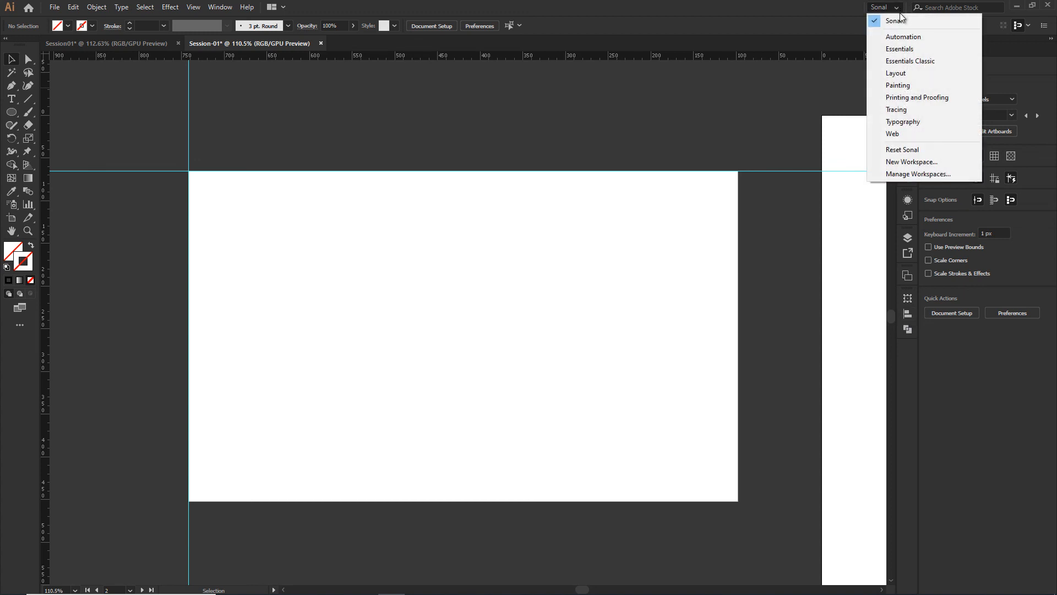
pyautogui.click(914, 24)
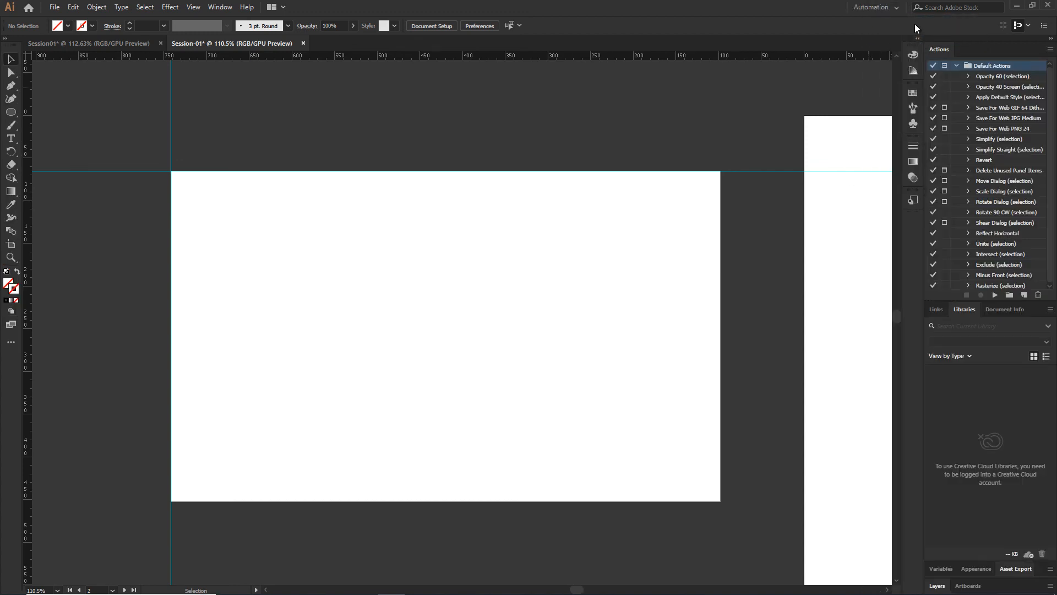
pyautogui.click(887, 7)
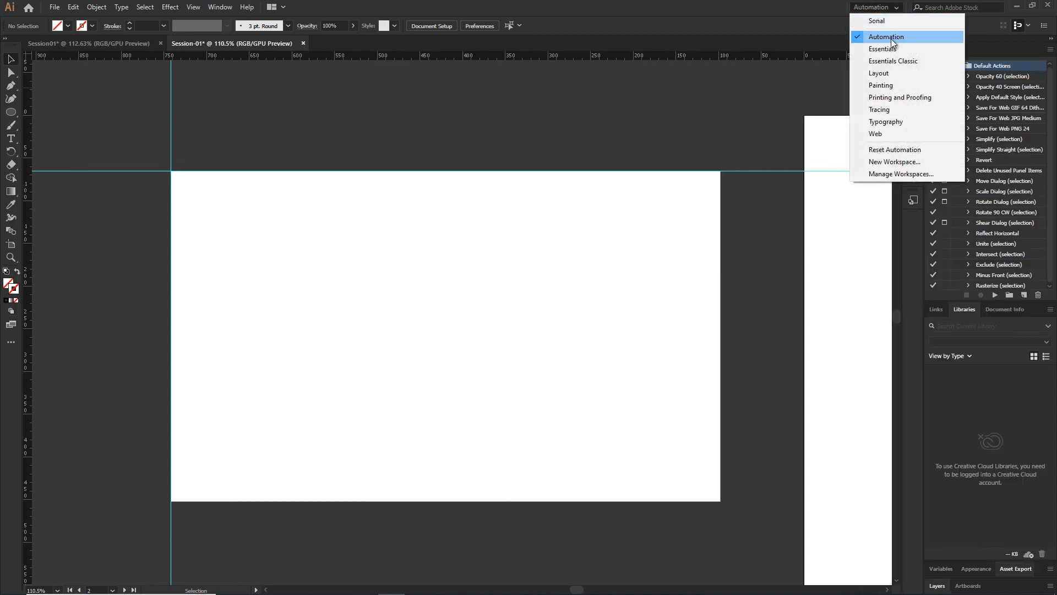
pyautogui.click(894, 21)
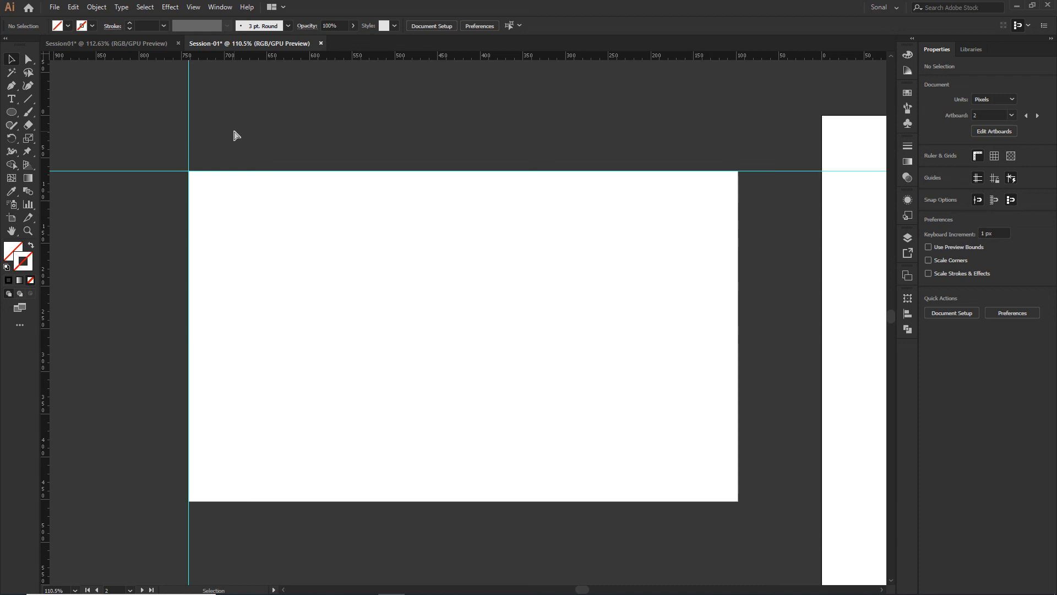
# Step: Show the Stroke panel
pyautogui.hotkey('ctrl', 'F10')
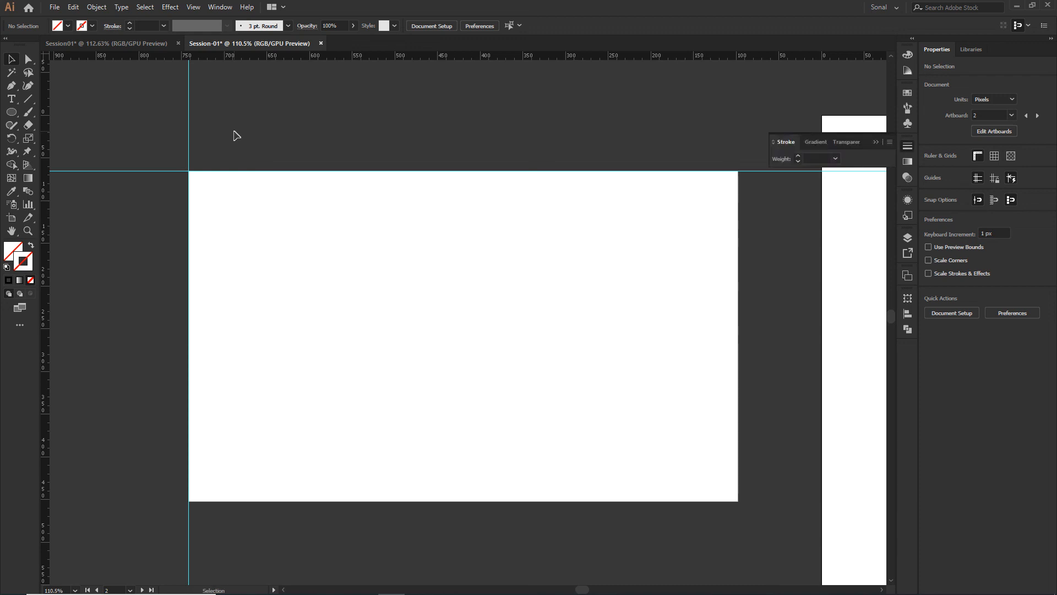